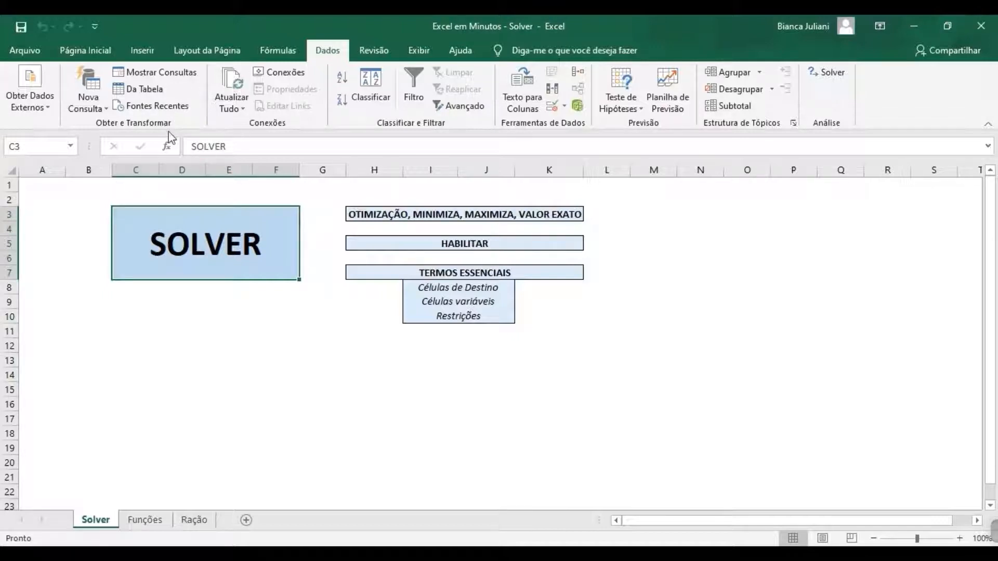
- Make sure the Solver add-in is enabled among the Excel add-ins and confirm
left_click(45, 56)
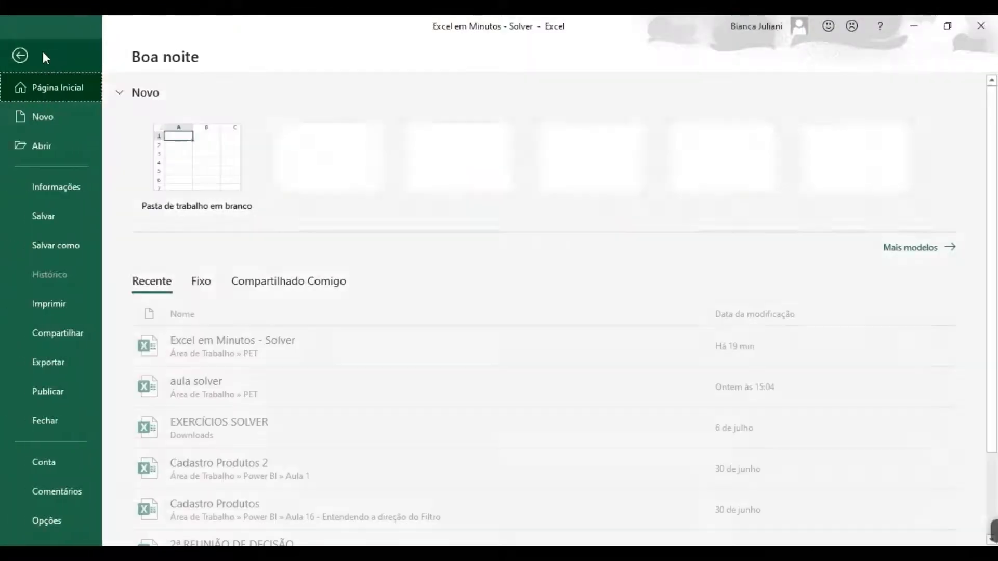
left_click(79, 520)
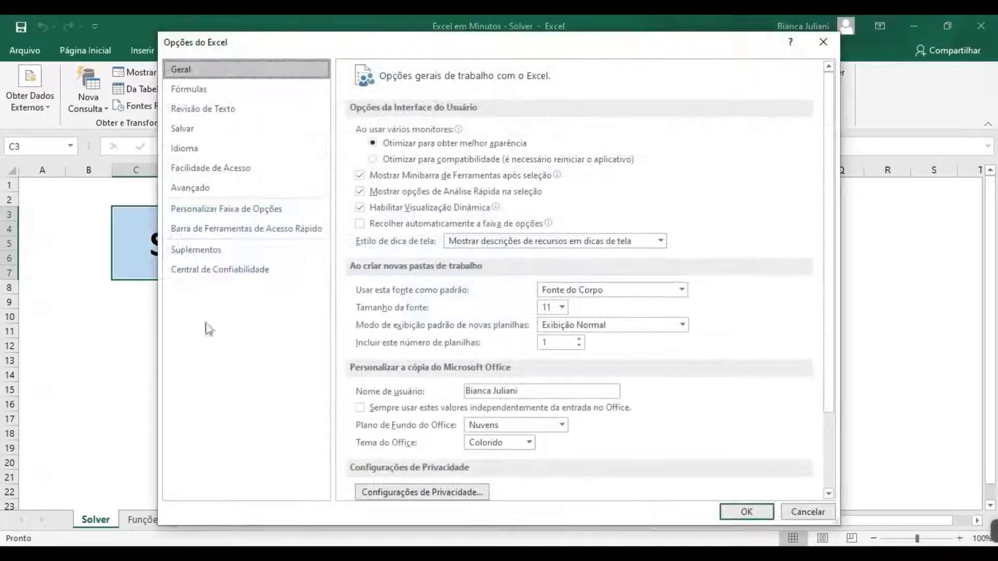
left_click(218, 254)
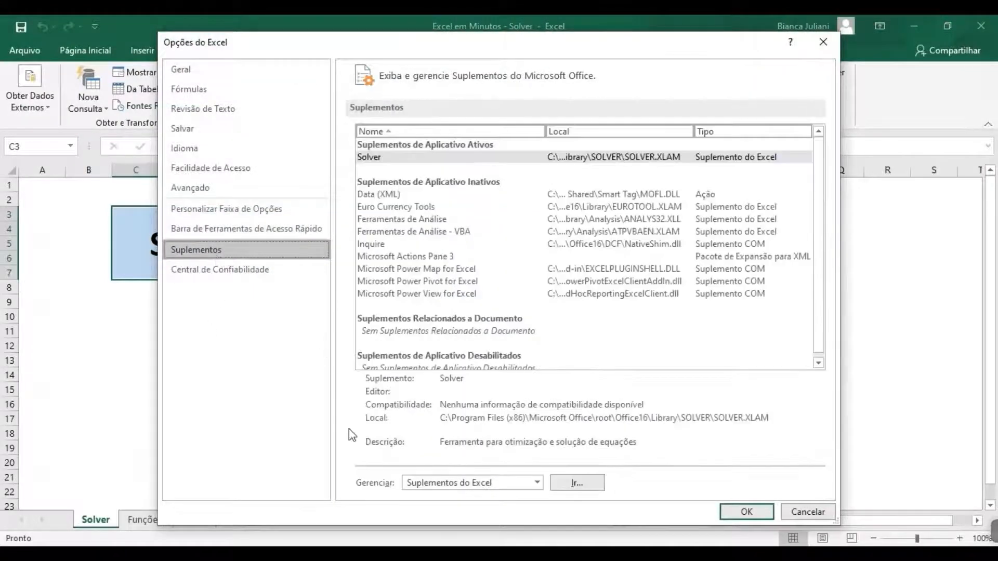
left_click(566, 485)
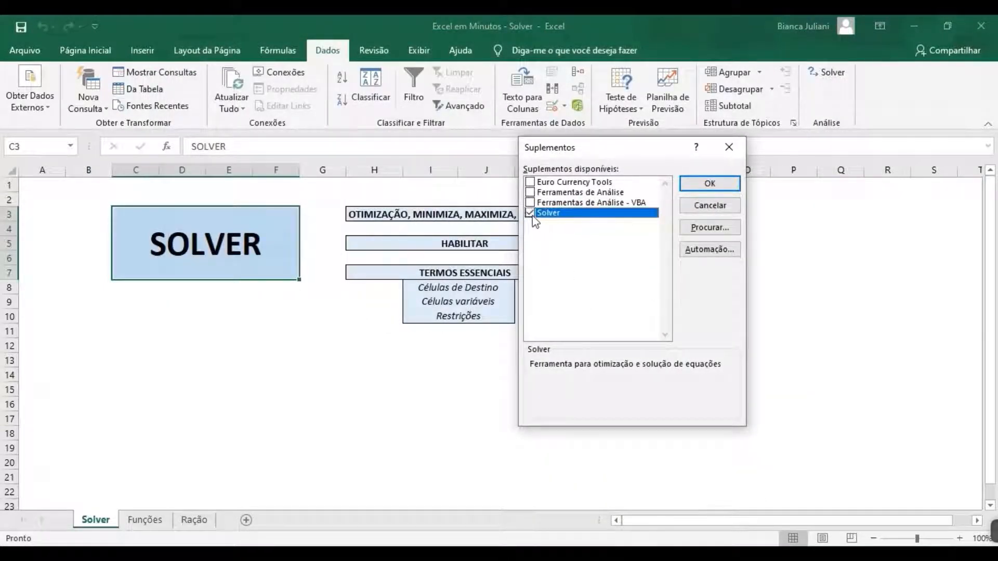
left_click(693, 186)
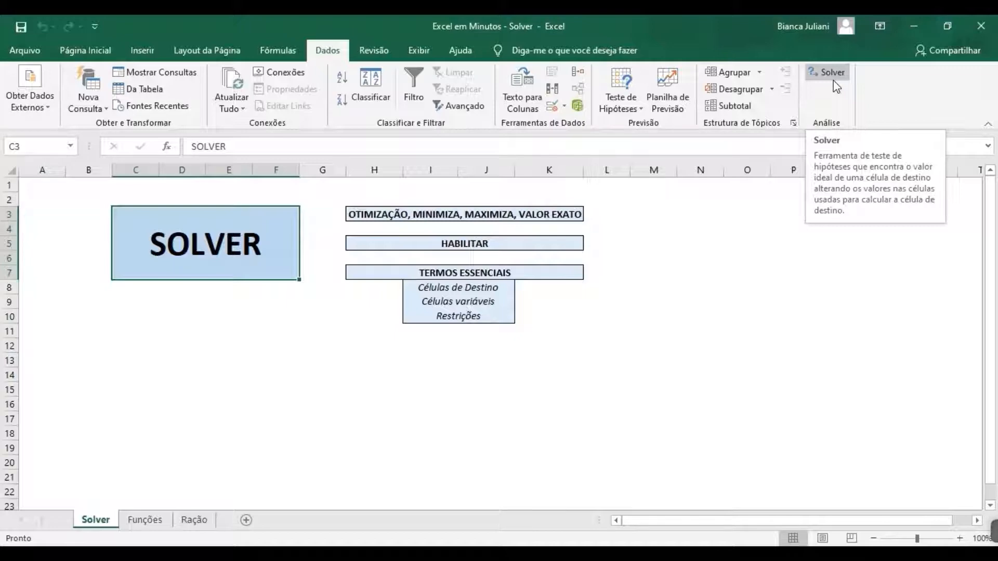
- Examine Função 1 on the Funções sheet, with its restrictions and the empty cells for its maximum and constraint expressions
left_click(146, 520)
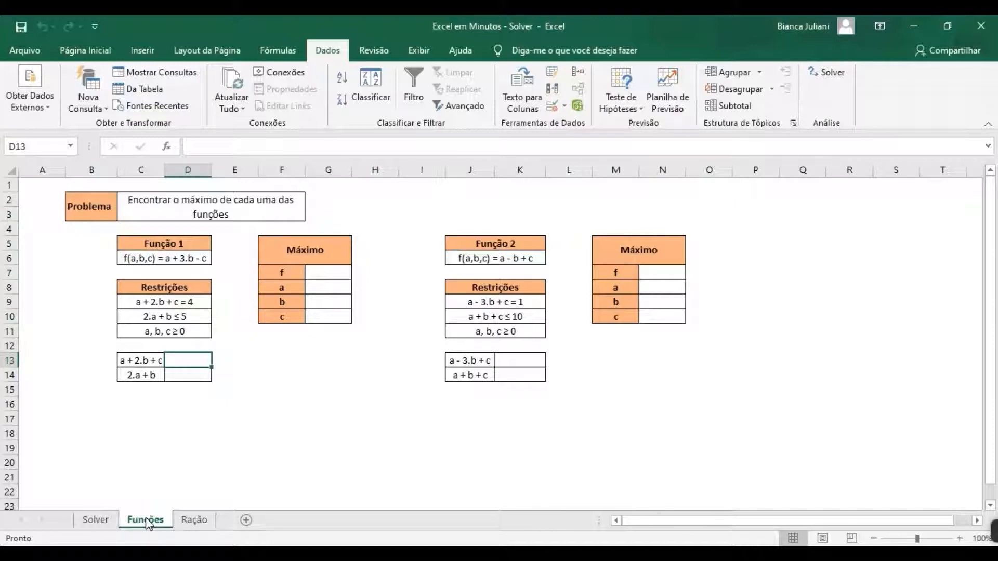
left_click(205, 259)
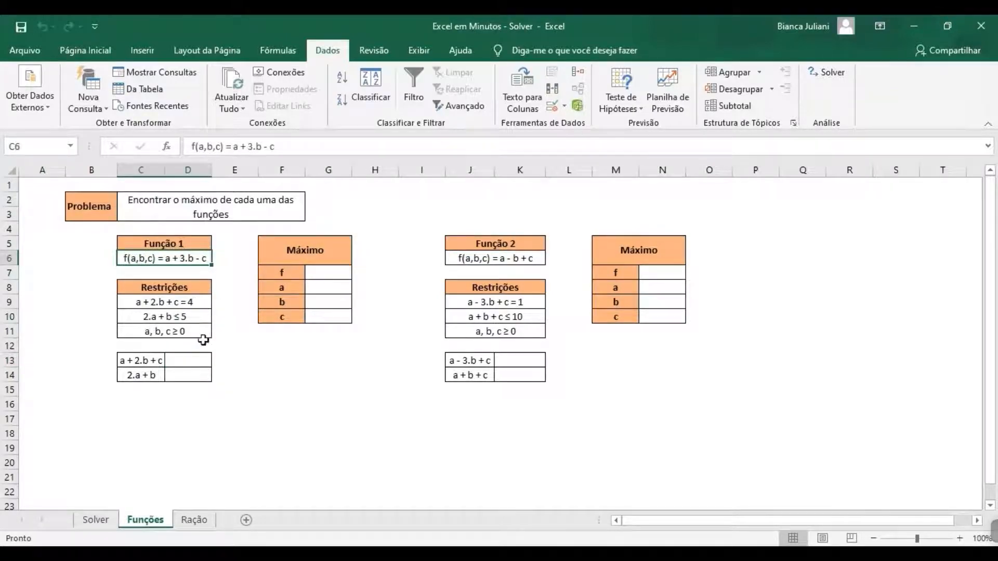
left_click(206, 304)
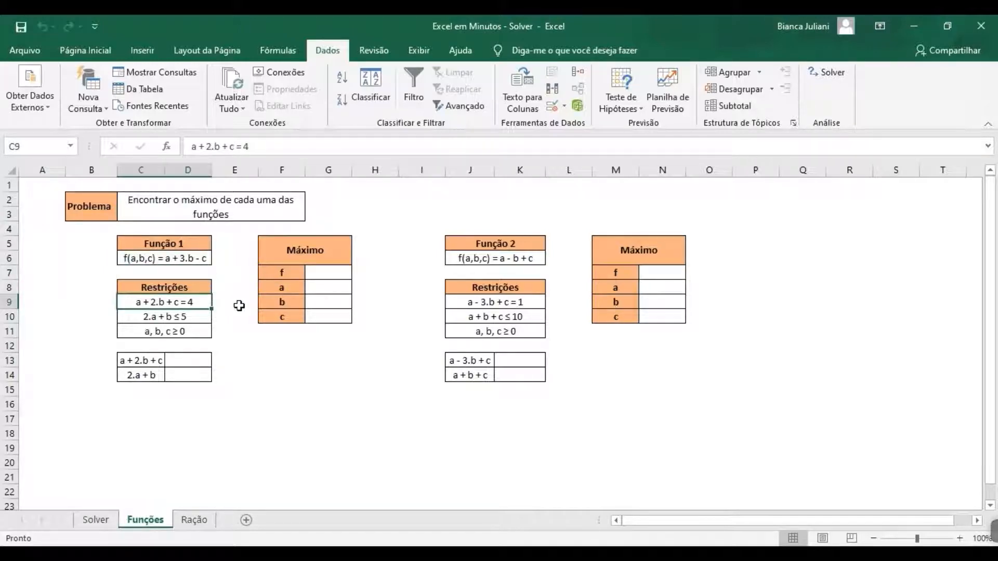
left_click(201, 318)
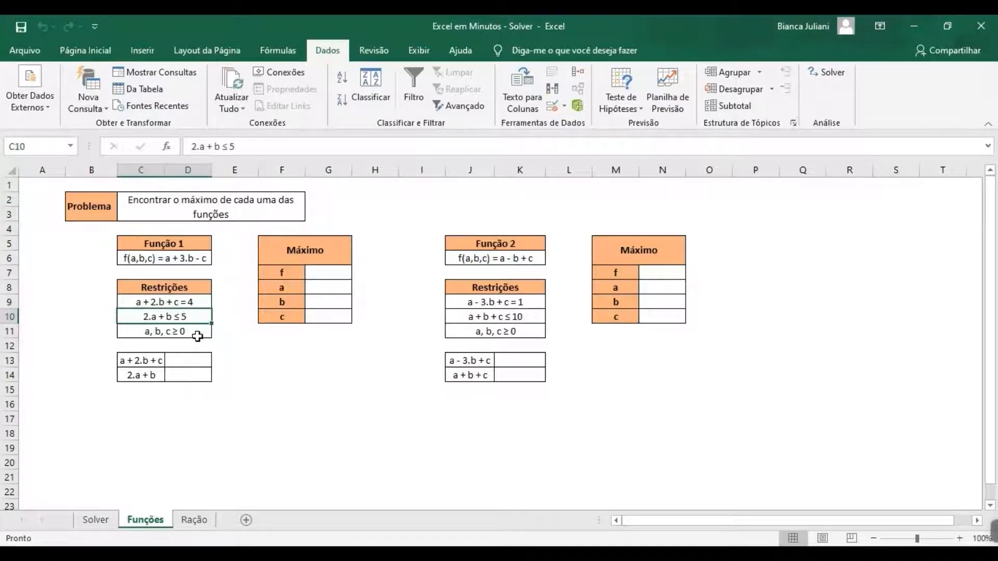
left_click(198, 334)
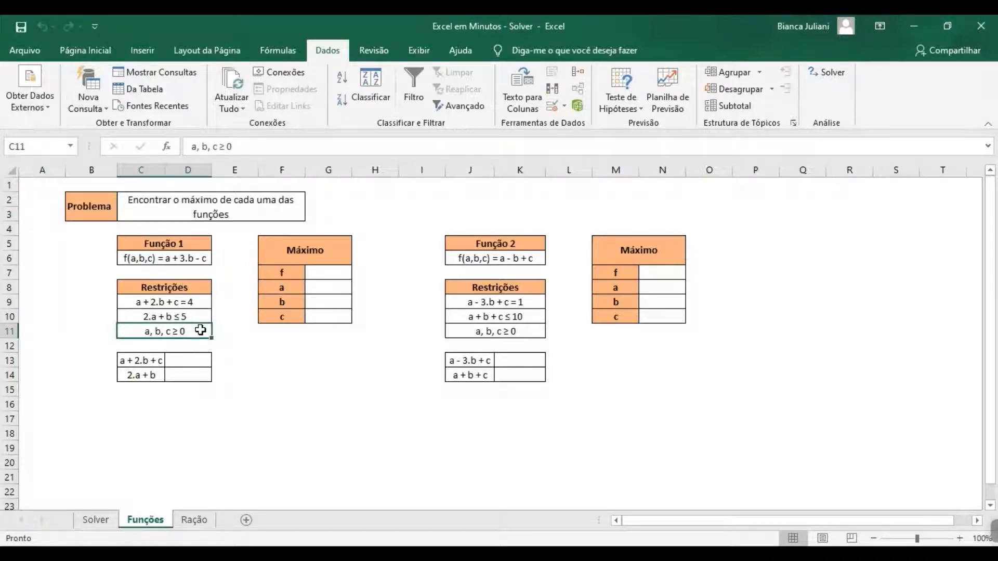
left_click(336, 274)
left_click(197, 360)
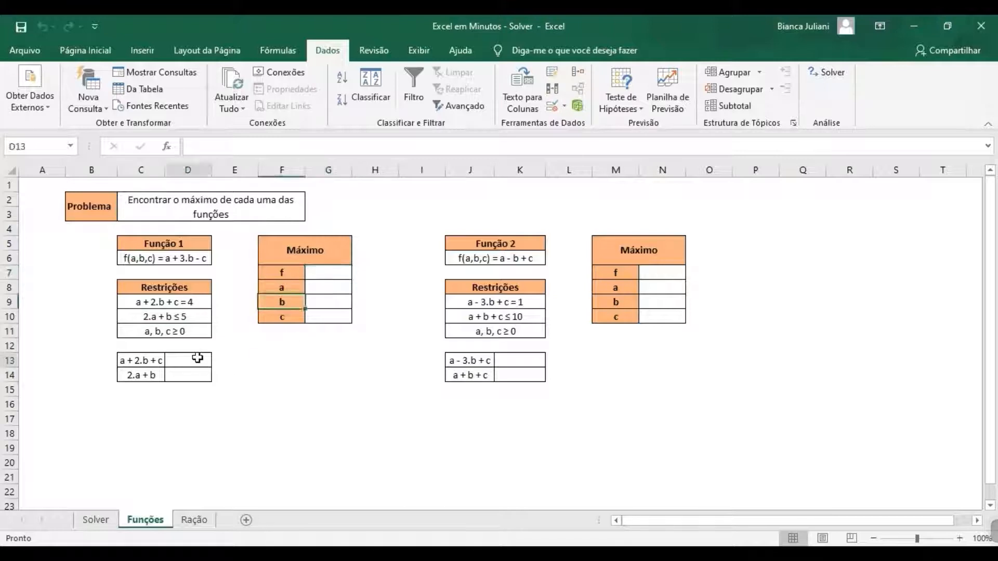
left_click(196, 373)
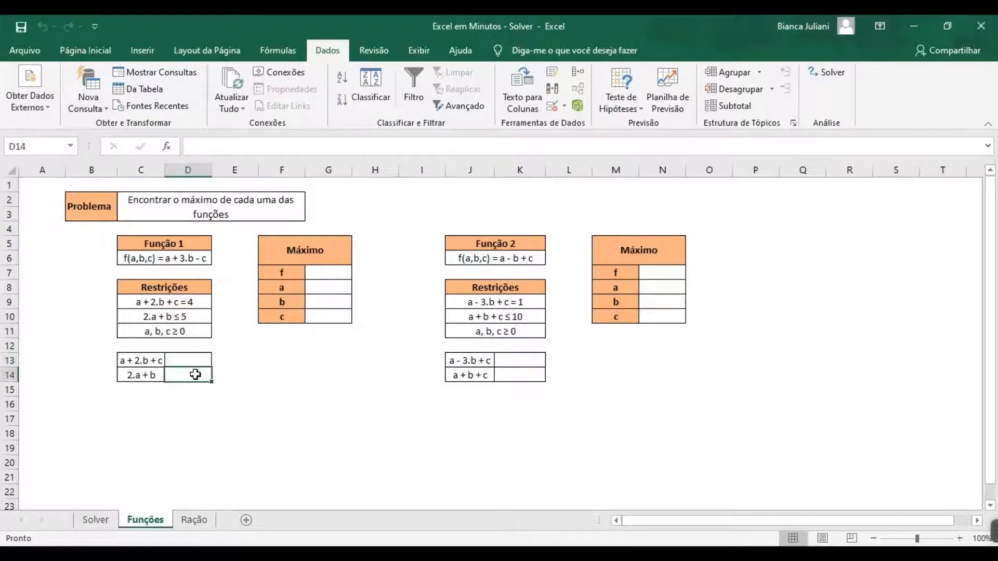
- Enter the objective formula =G8+3*G9-G10 for f in cell G7 of Função 1's Máximo table
left_click(328, 273)
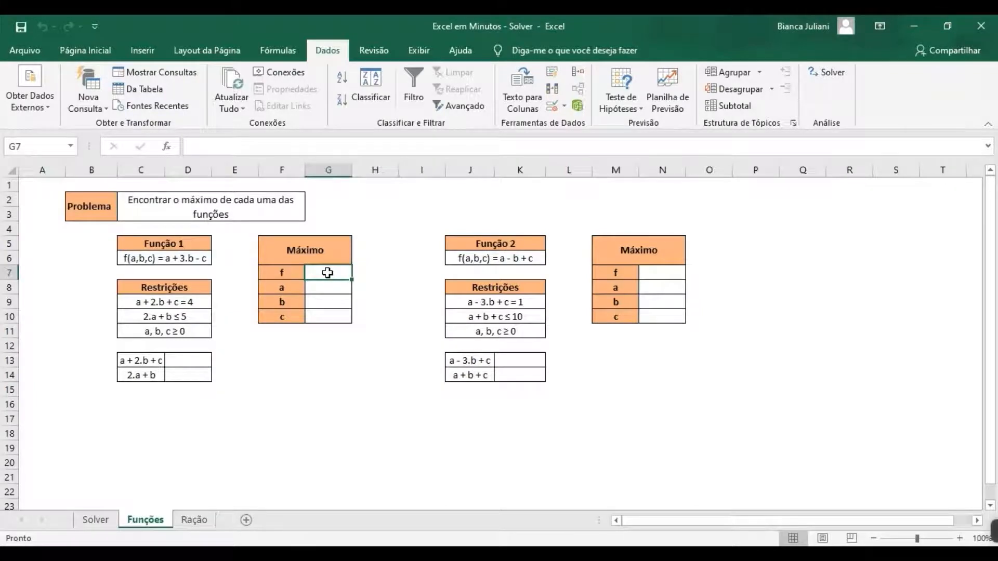
type("=")
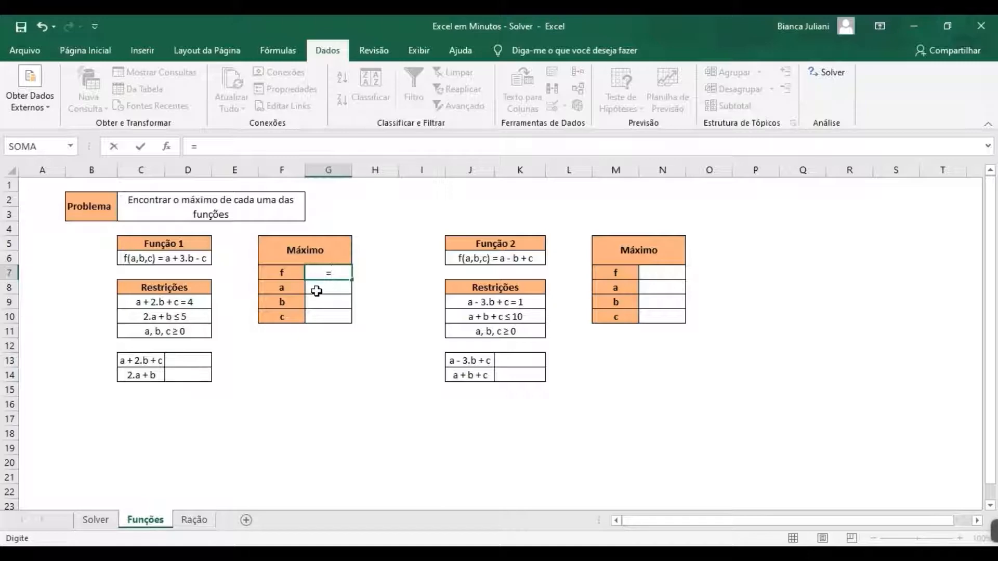
left_click(318, 290)
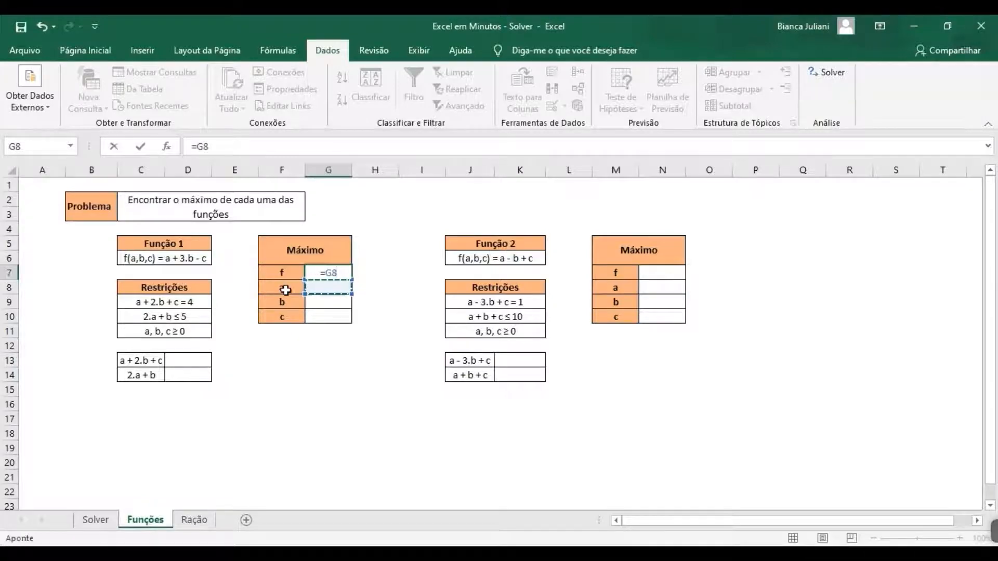
type("+3*")
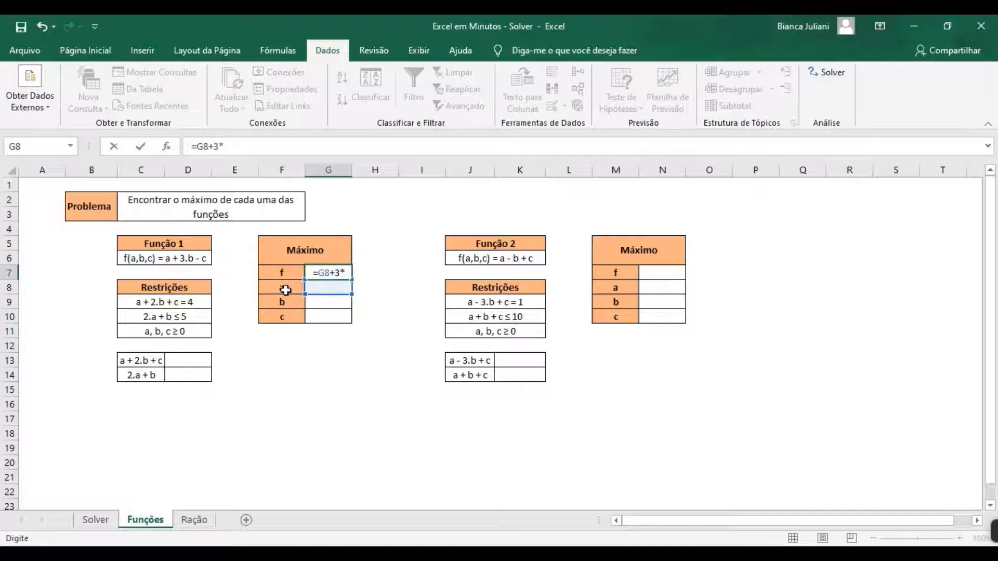
left_click(319, 300)
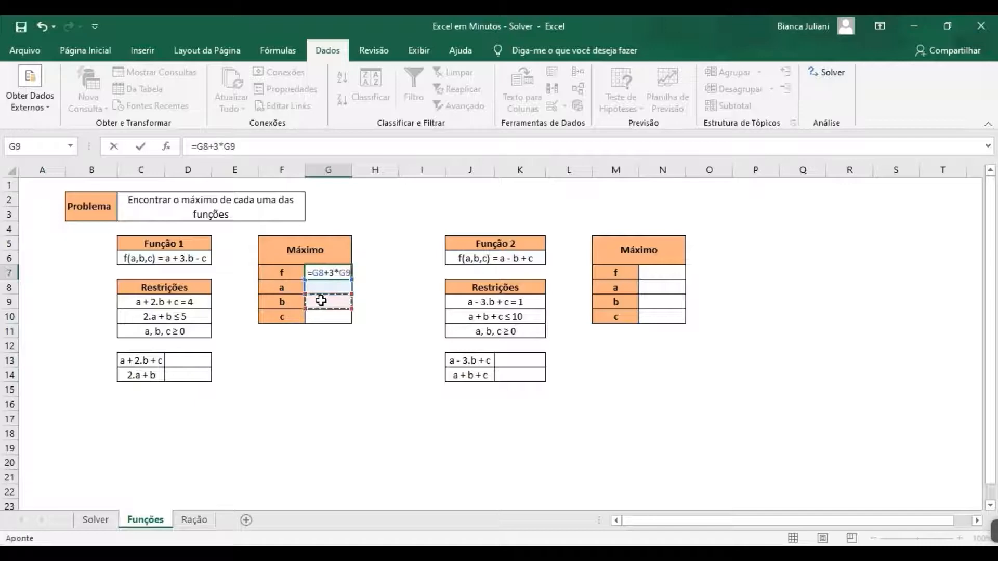
type("-")
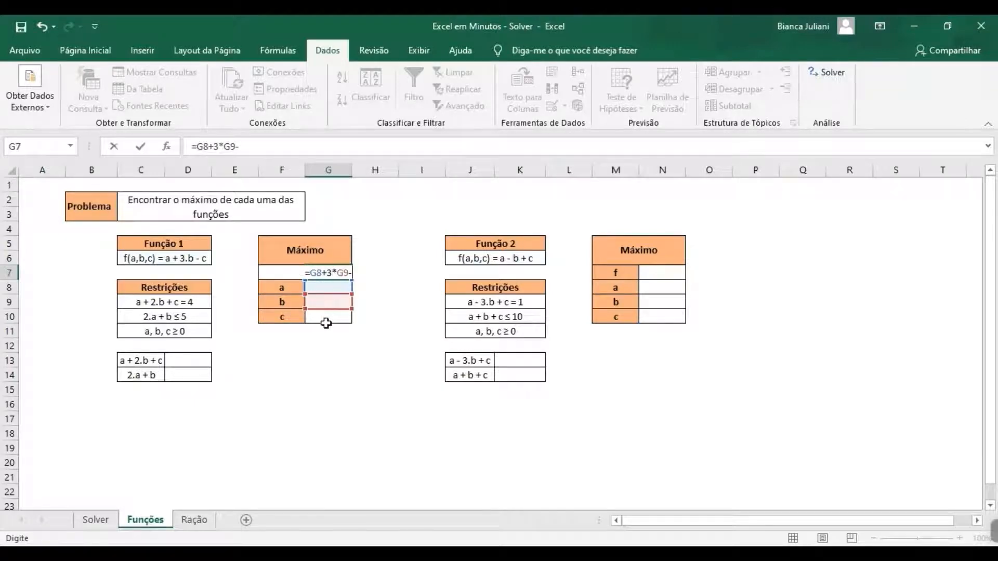
left_click(331, 316)
key("Return")
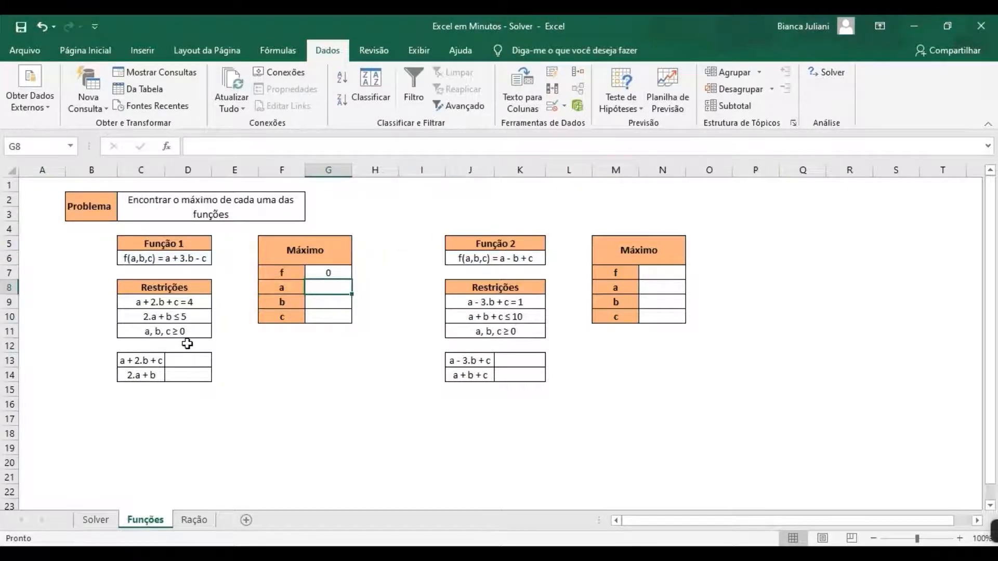
- Enter the formula =G8+2*G9+G10 in cell D13 for the constraint expression a + 2.b + c
left_click(181, 361)
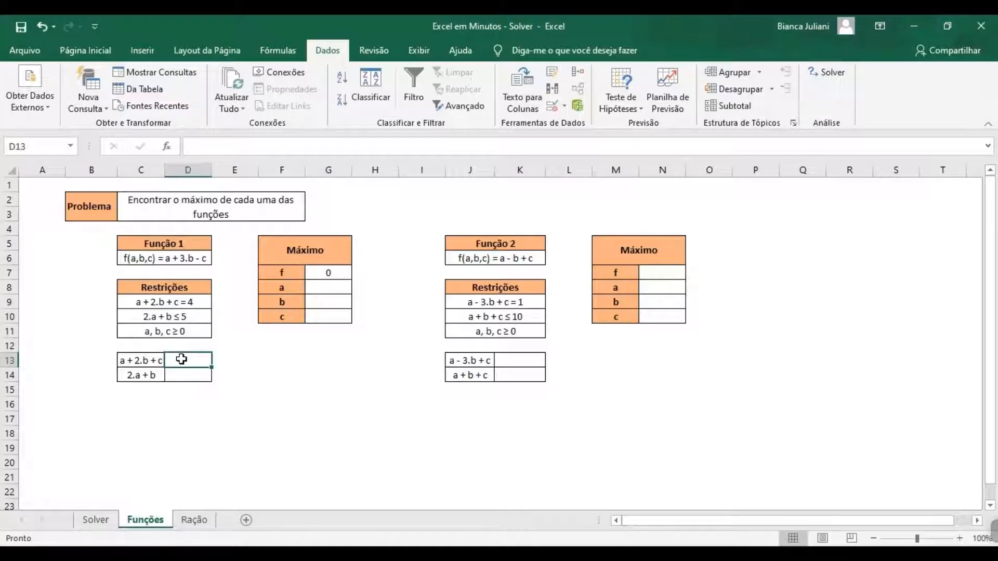
type("=")
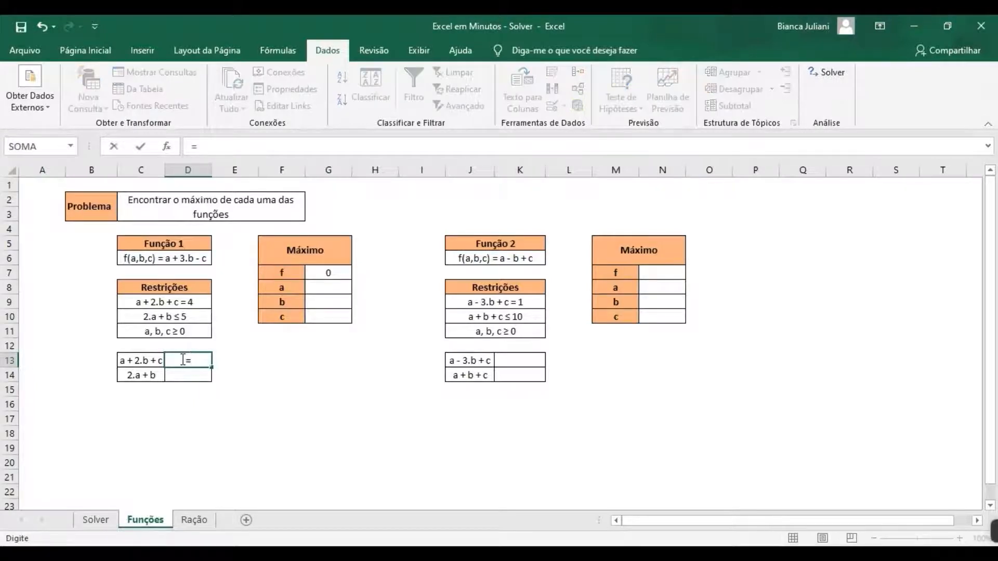
left_click(334, 289)
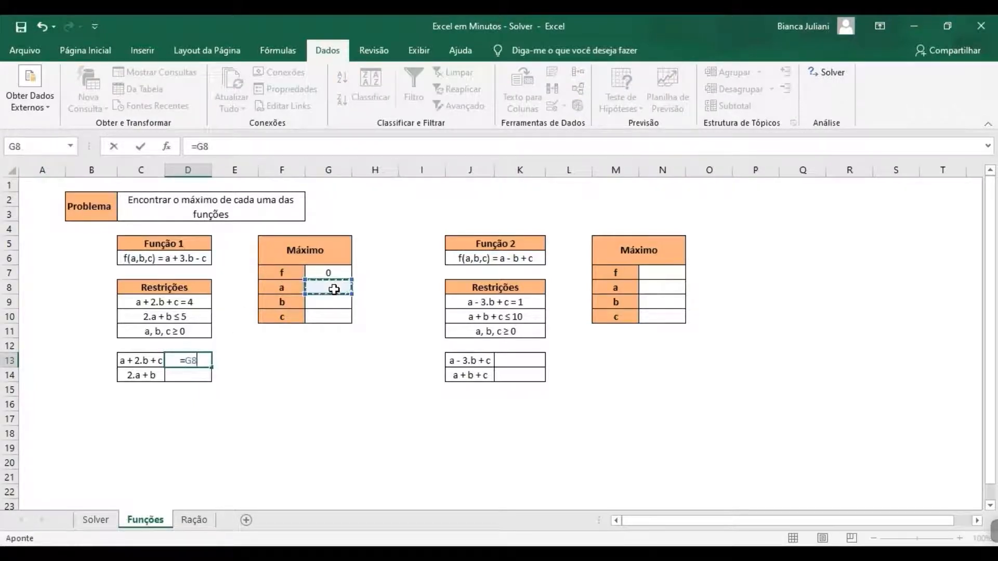
type("+2")
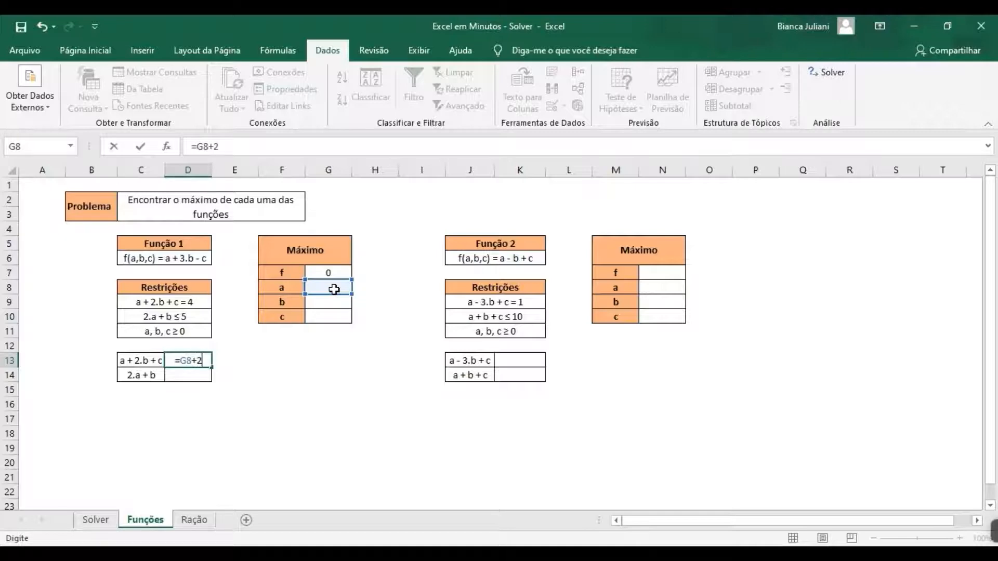
type("*")
left_click(319, 301)
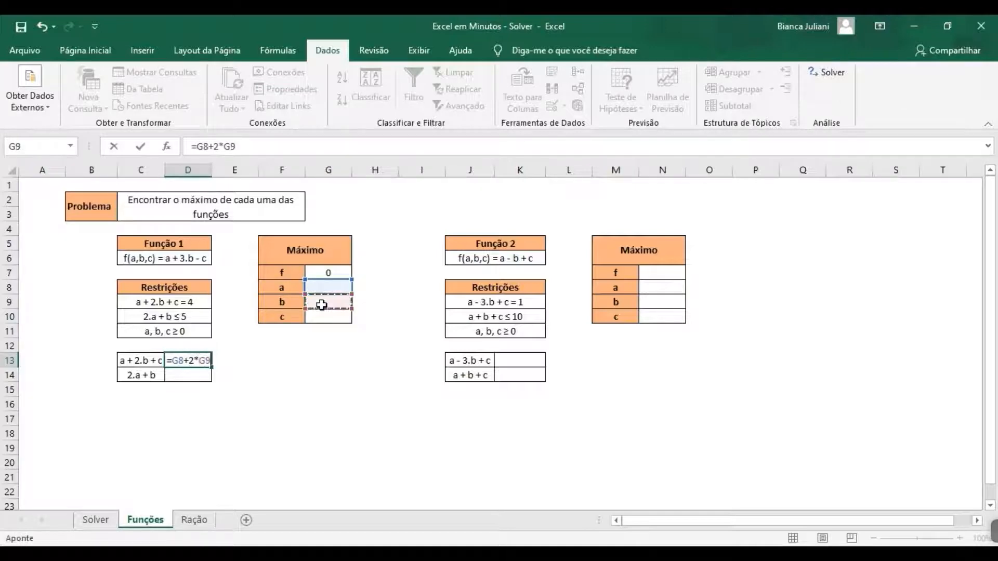
type("+")
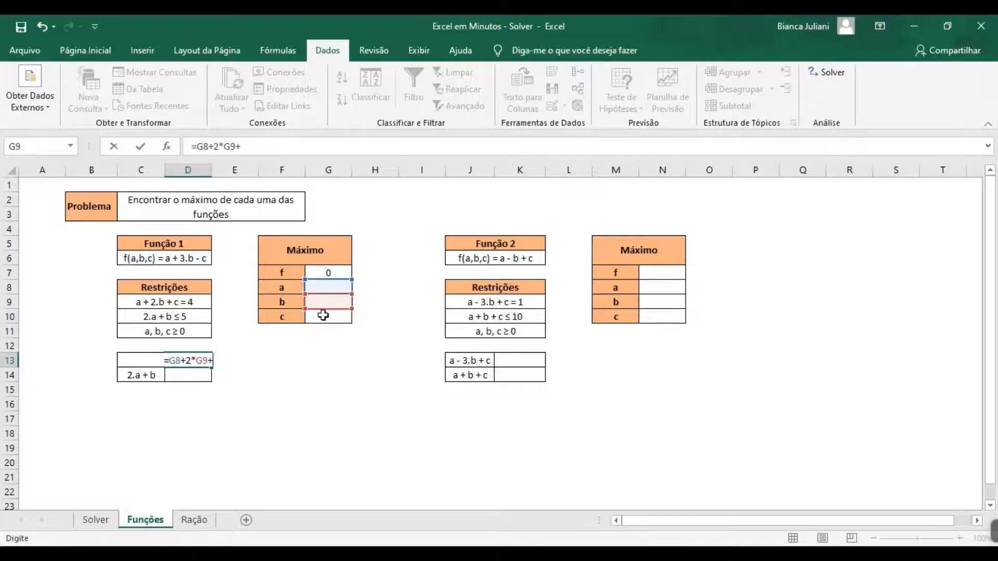
left_click(324, 318)
key("Return")
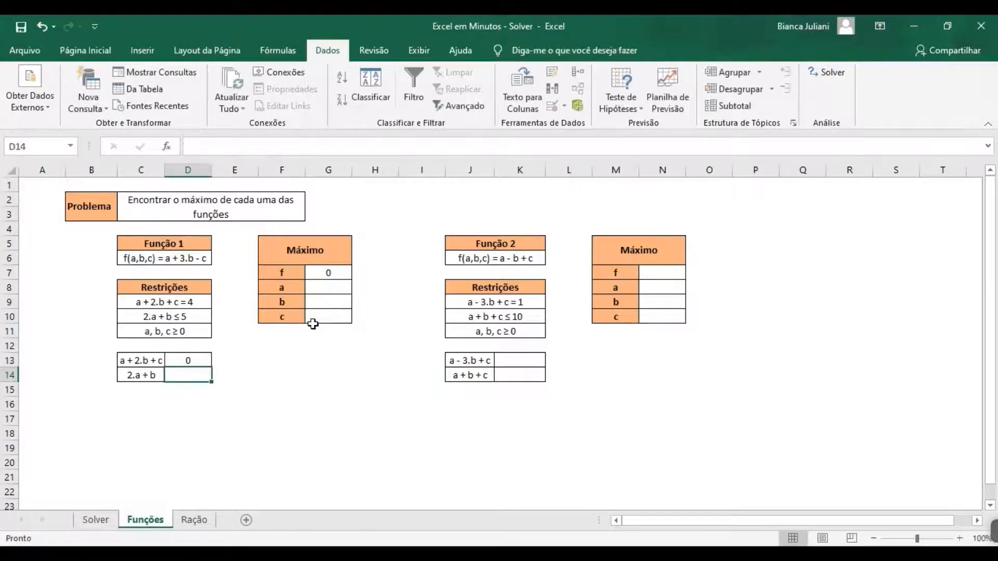
- Enter the formula =2*G8+G9 in cell D14 for the constraint expression 2.a + b
type("=")
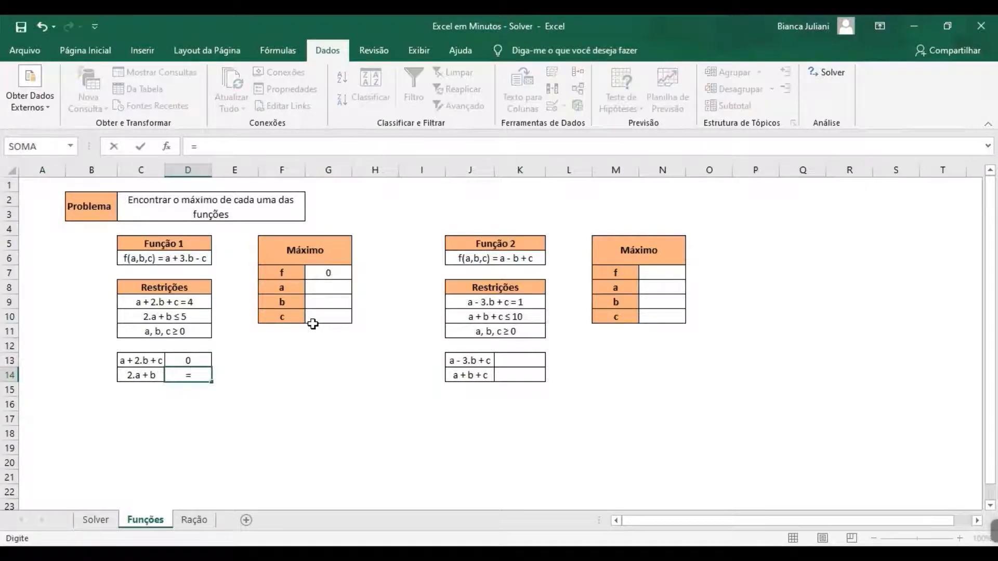
type("2*")
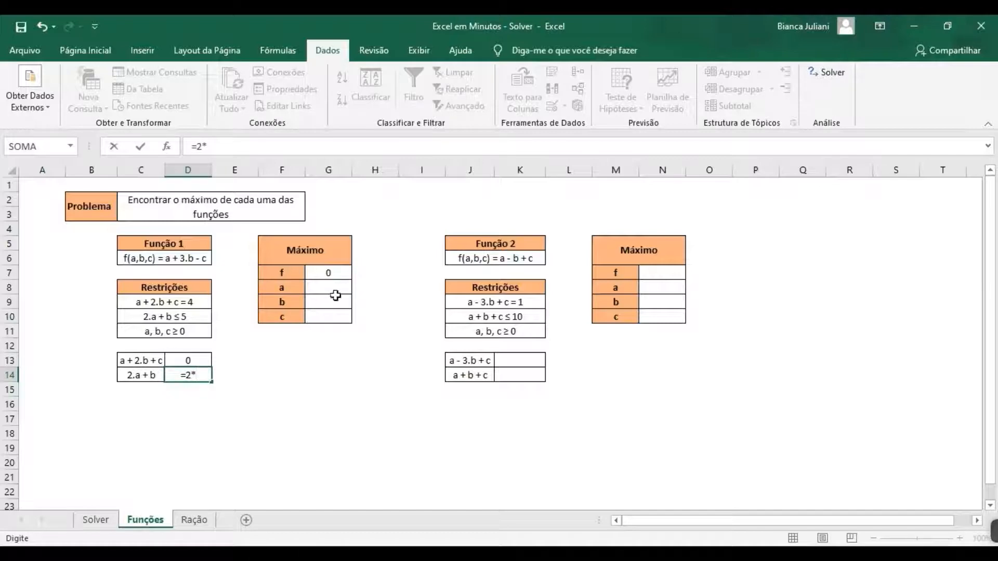
left_click(337, 286)
type("+")
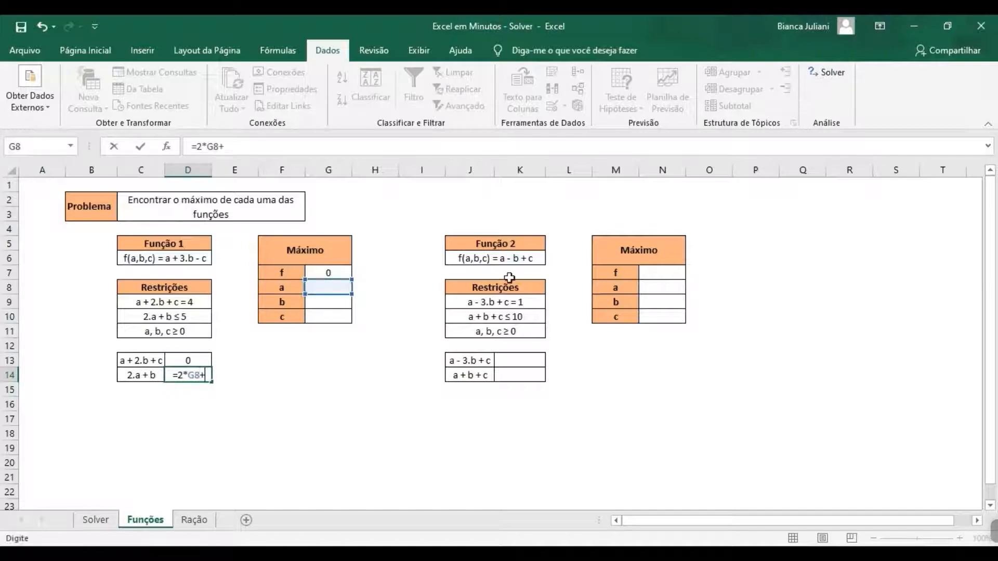
left_click(334, 300)
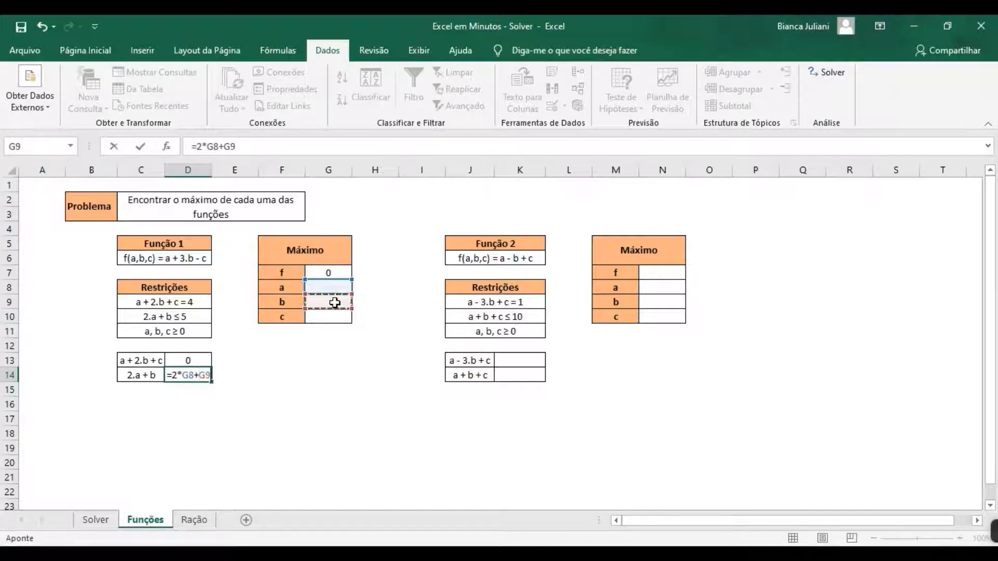
key("Return")
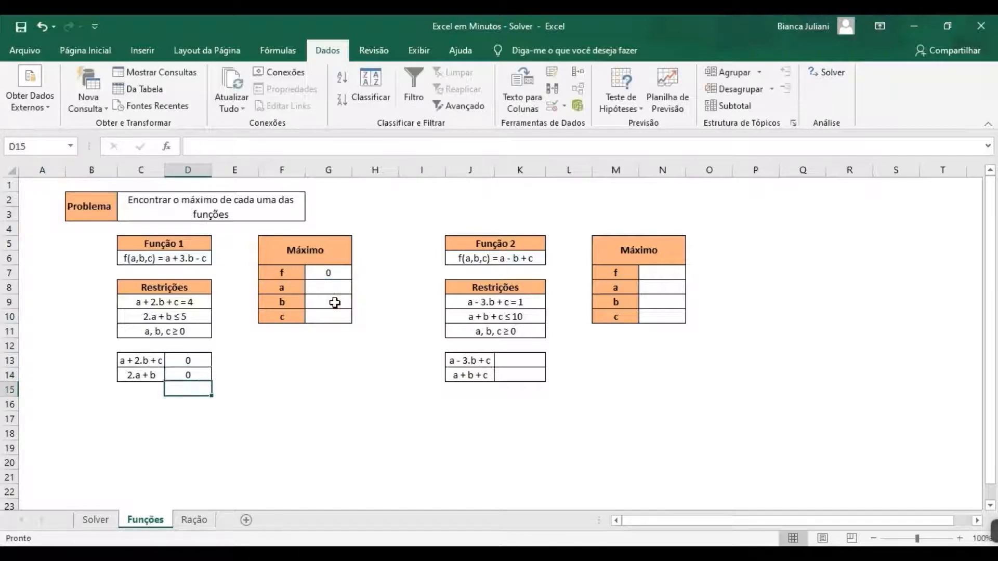
- Set up Solver to maximize objective cell $G$7 of Função 1 by changing the variable cells $G$8:$G$10
left_click(339, 275)
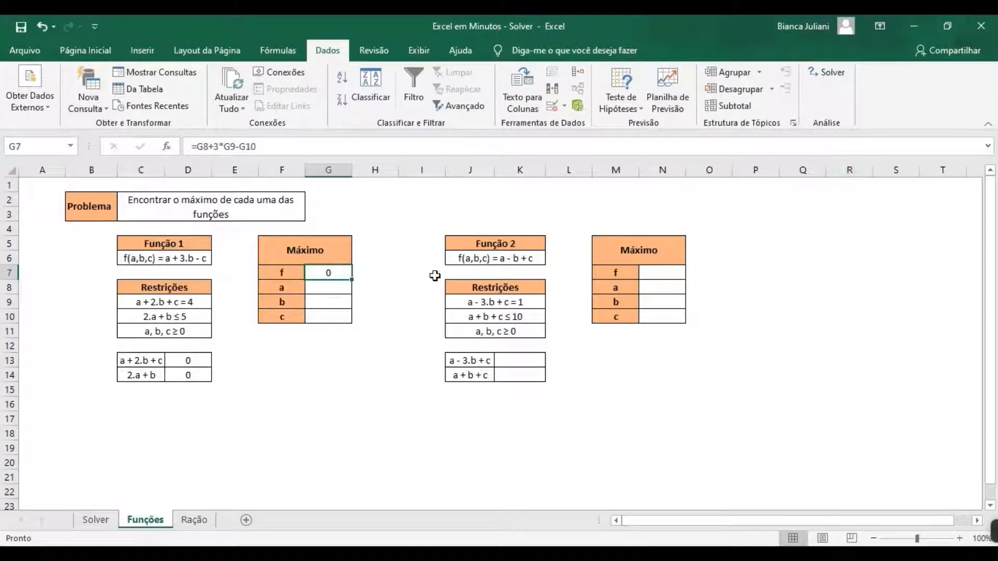
left_click(839, 75)
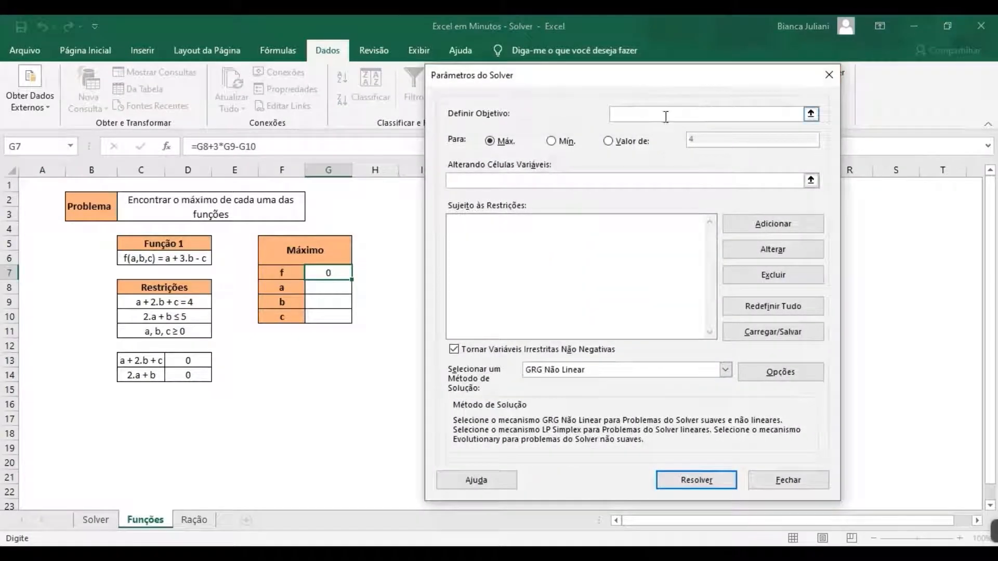
left_click(339, 273)
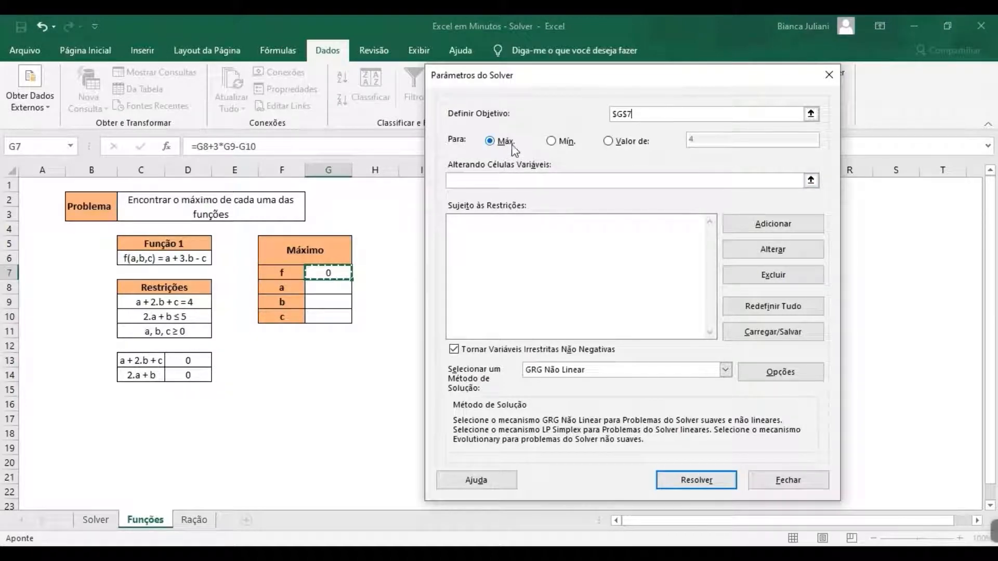
left_click(499, 180)
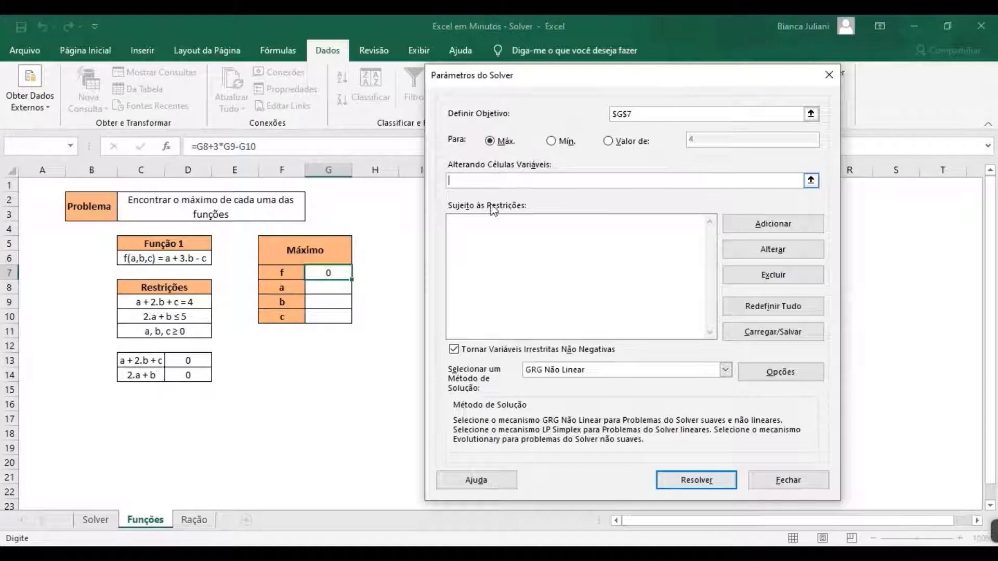
left_click_drag(325, 287, 324, 314)
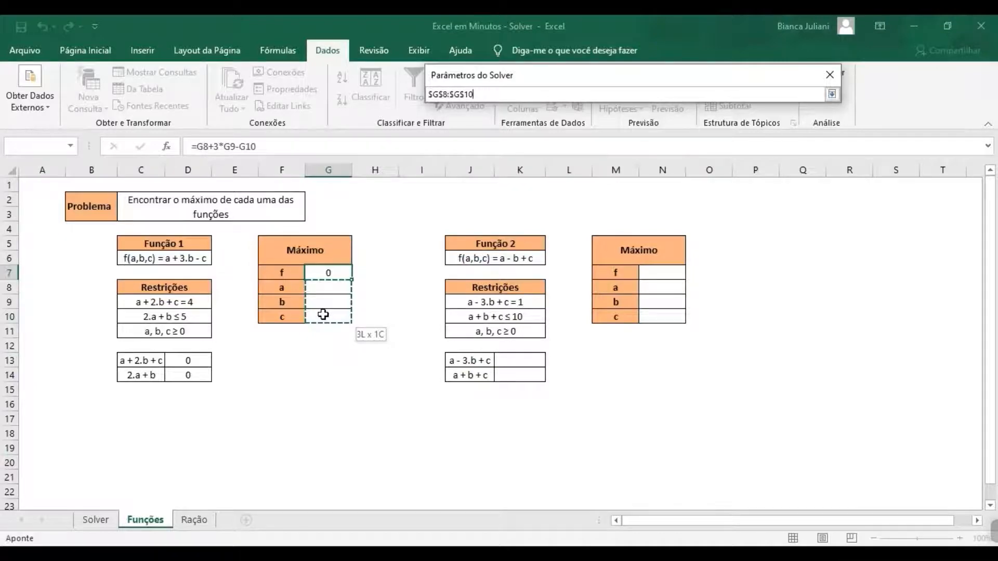
left_click_drag(323, 314, 323, 316)
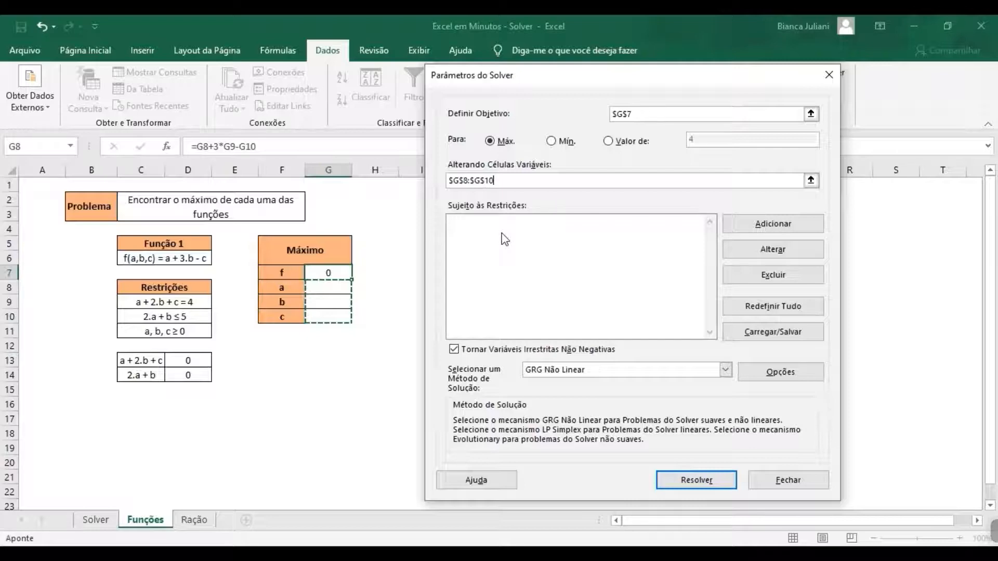
- Add the Solver constraint $D$13 = 4 for the expression a + 2.b + c
left_click(750, 227)
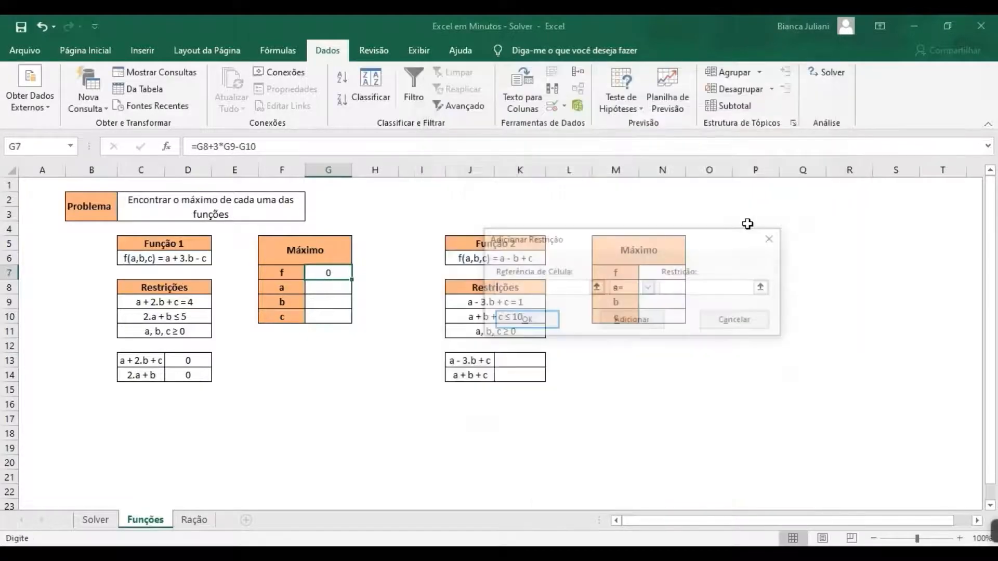
left_click(199, 362)
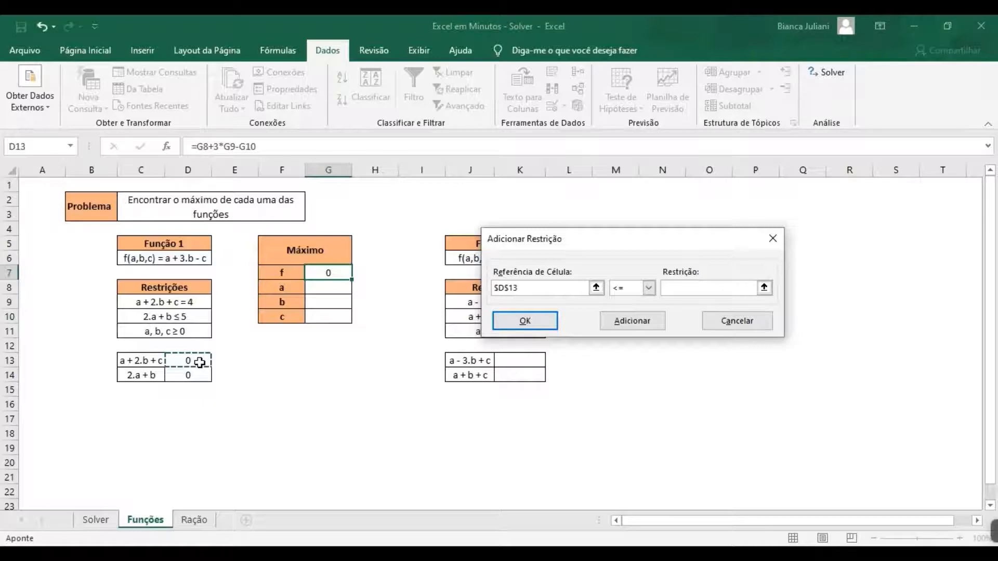
left_click(650, 290)
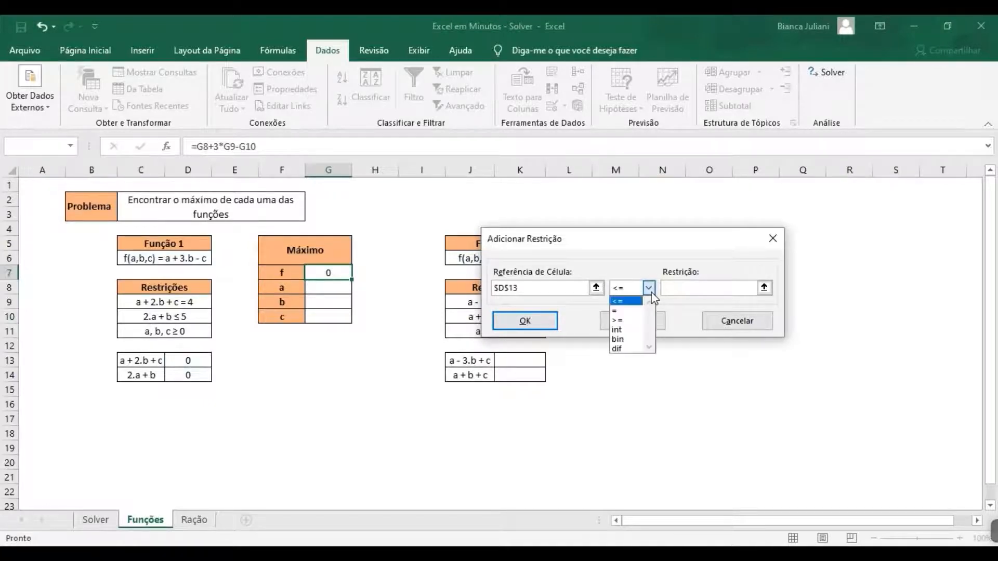
left_click(641, 312)
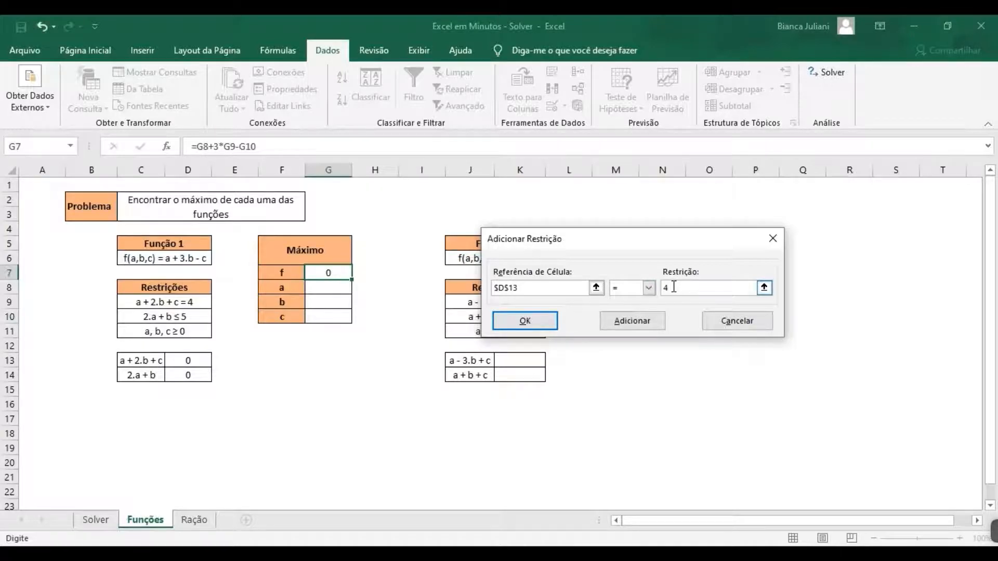
type("4")
left_click(639, 319)
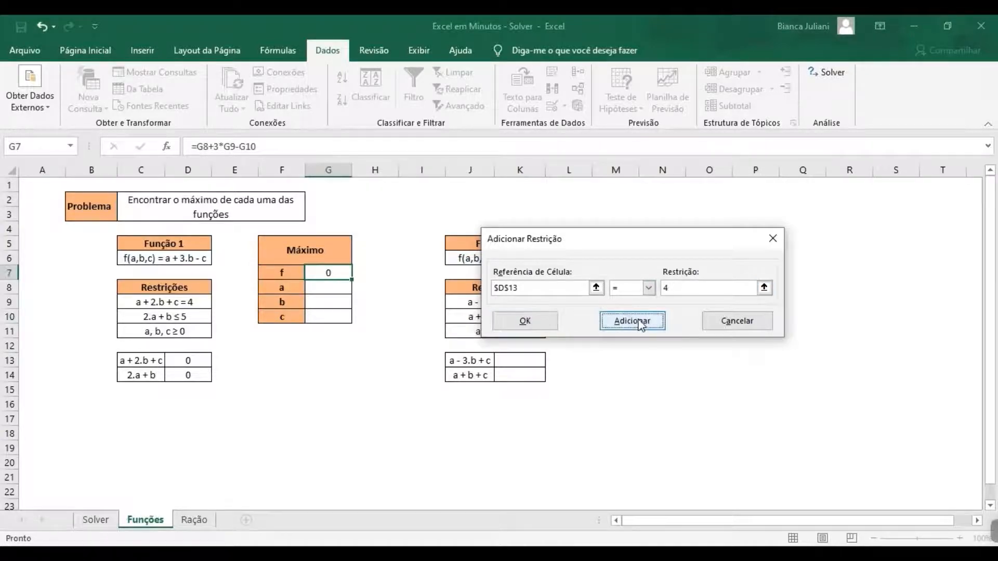
- Add the Solver constraint $D$14 <= 5 for the expression 2.a + b
left_click(204, 376)
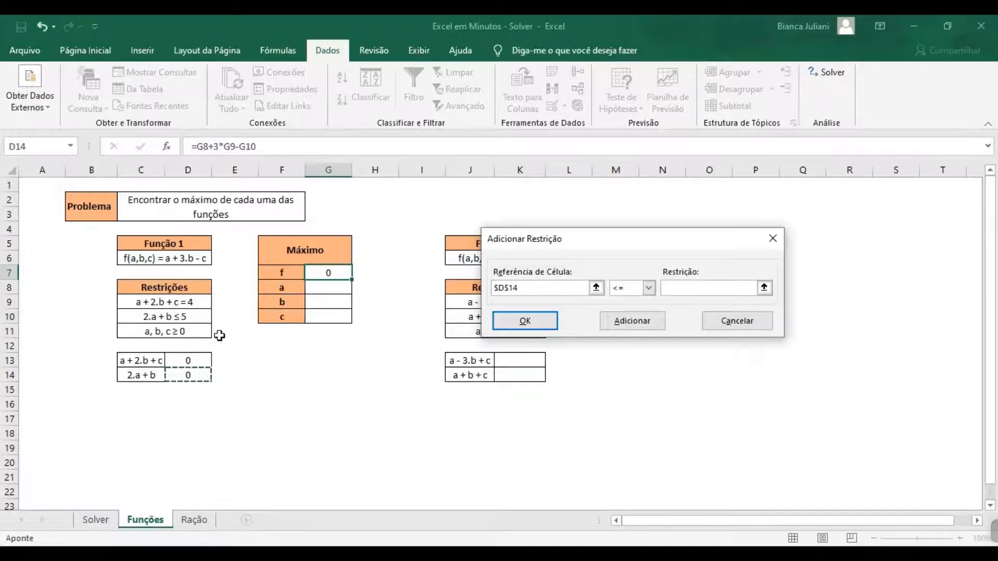
left_click(720, 290)
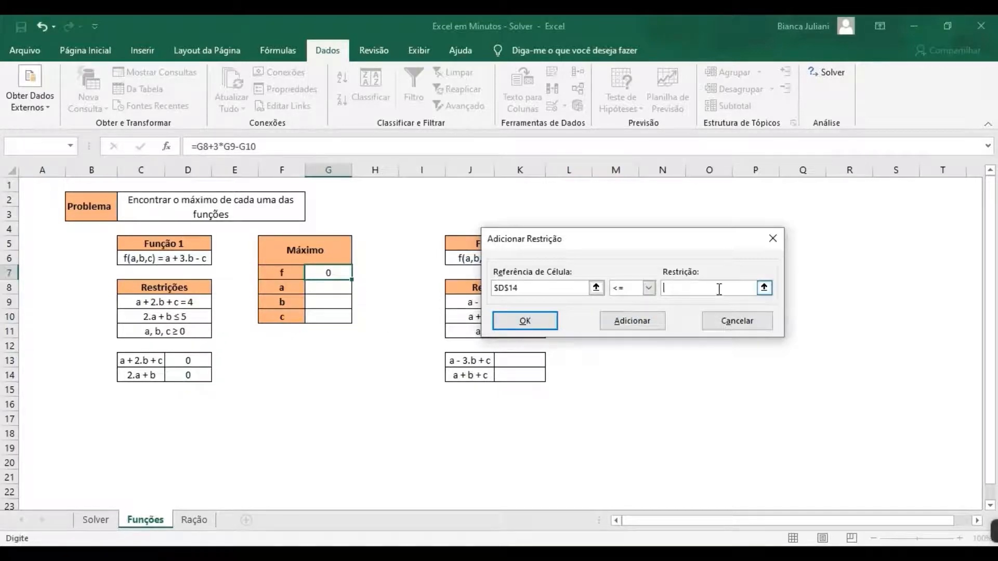
left_click(657, 326)
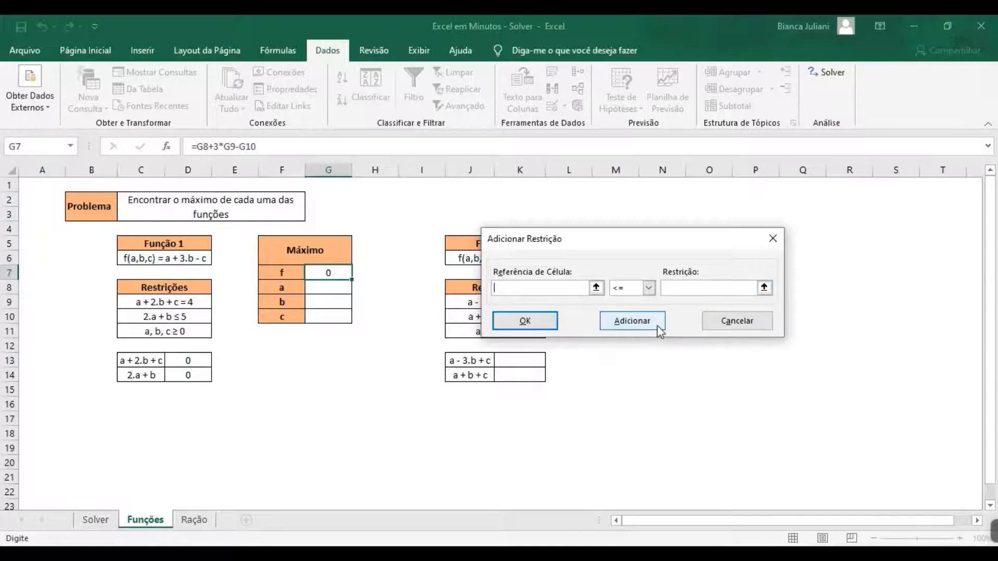
- Add the non-negativity constraint $G$8:$G$10 >= 0 for a, b and c, and return to the Solver parameters
left_click(337, 287)
left_click_drag(338, 287, 339, 315)
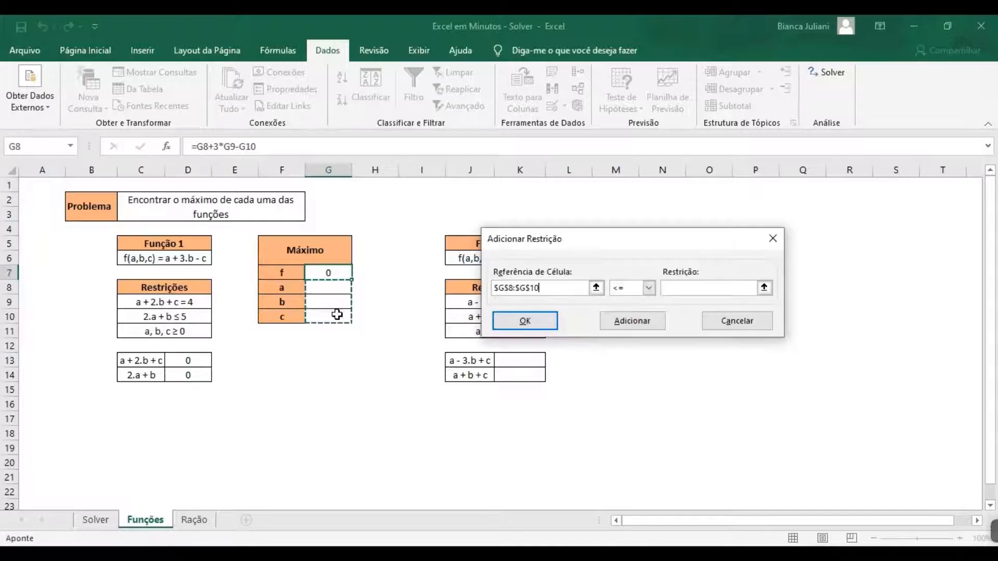
left_click(648, 288)
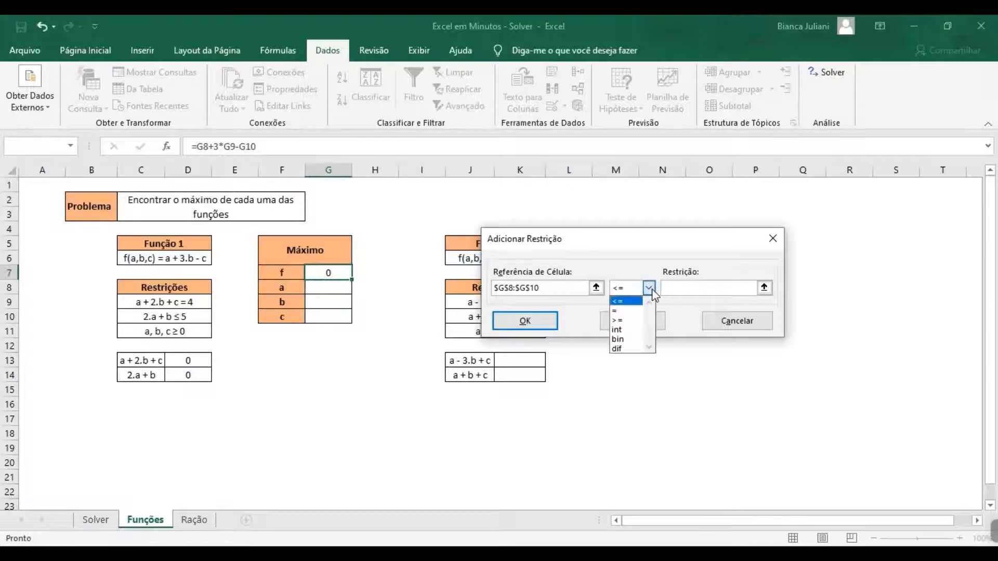
left_click(639, 323)
left_click(689, 289)
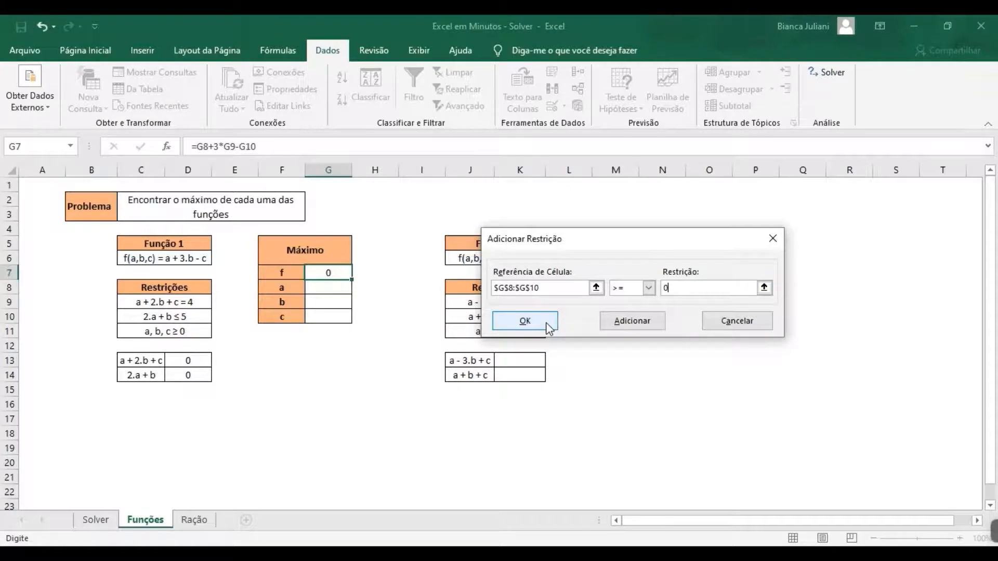
left_click(525, 321)
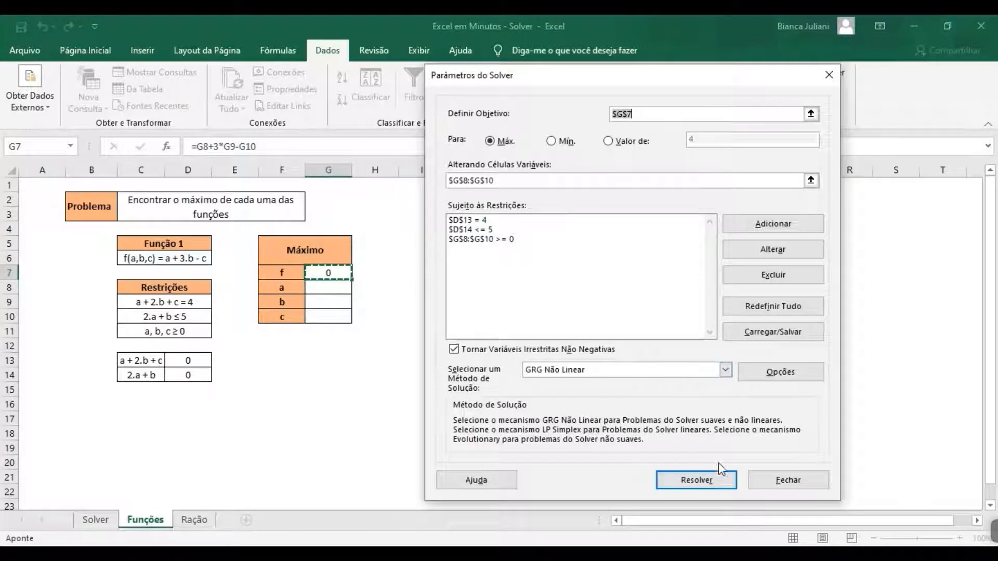
- Solve Função 1 with the GRG Não Linear method, keep the Solver solution, and check the resulting values against the restrictions
left_click(724, 485)
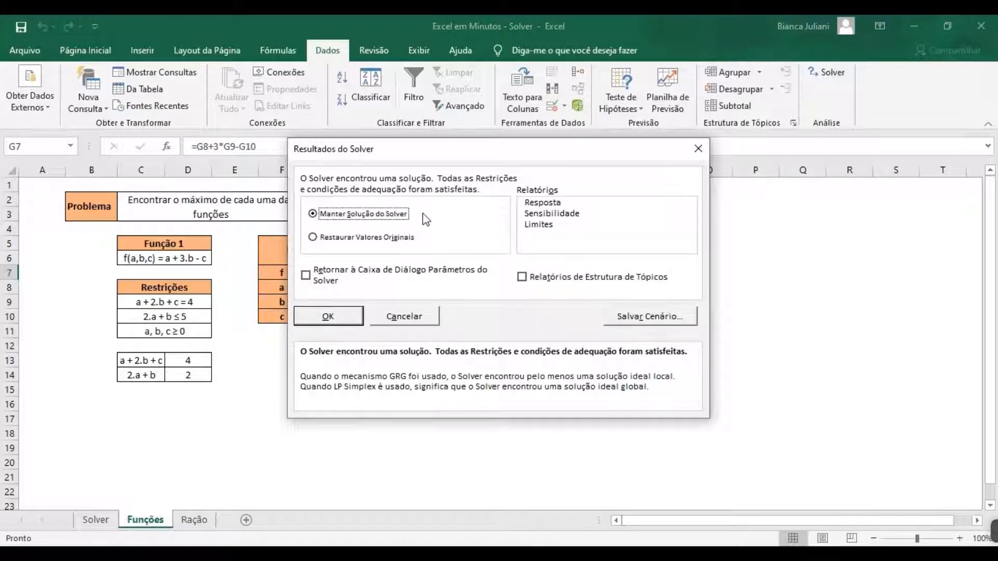
left_click(326, 316)
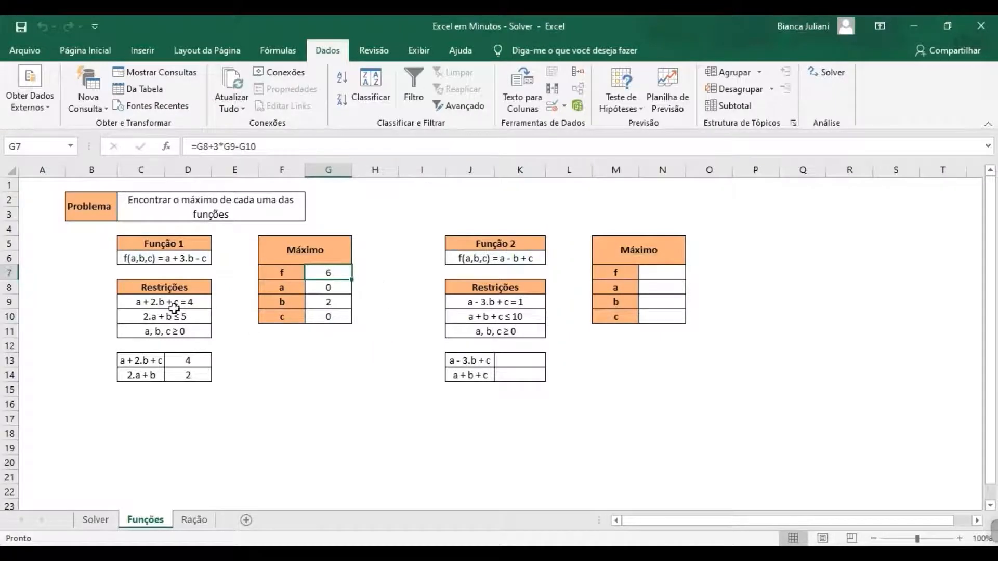
left_click(208, 361)
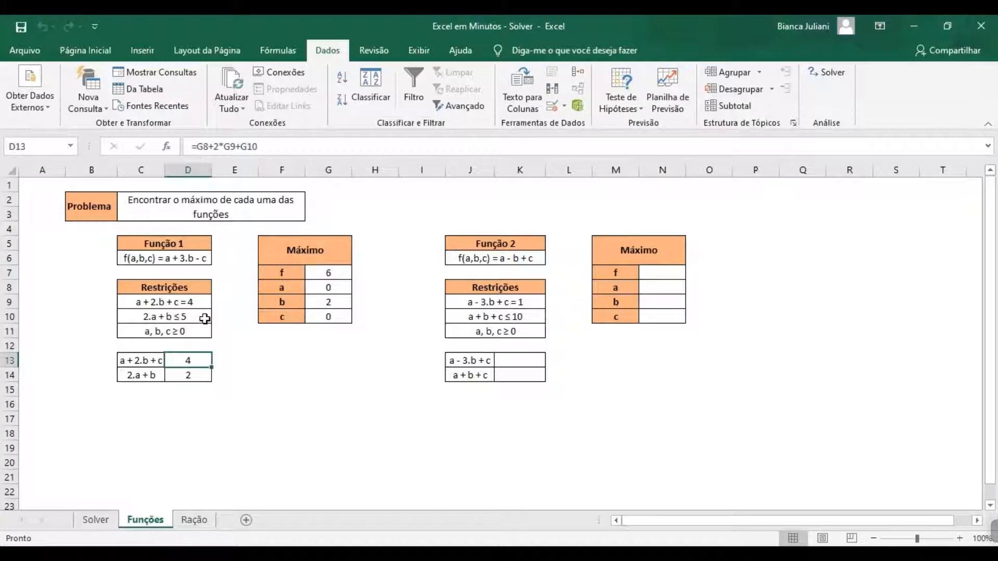
left_click(204, 319)
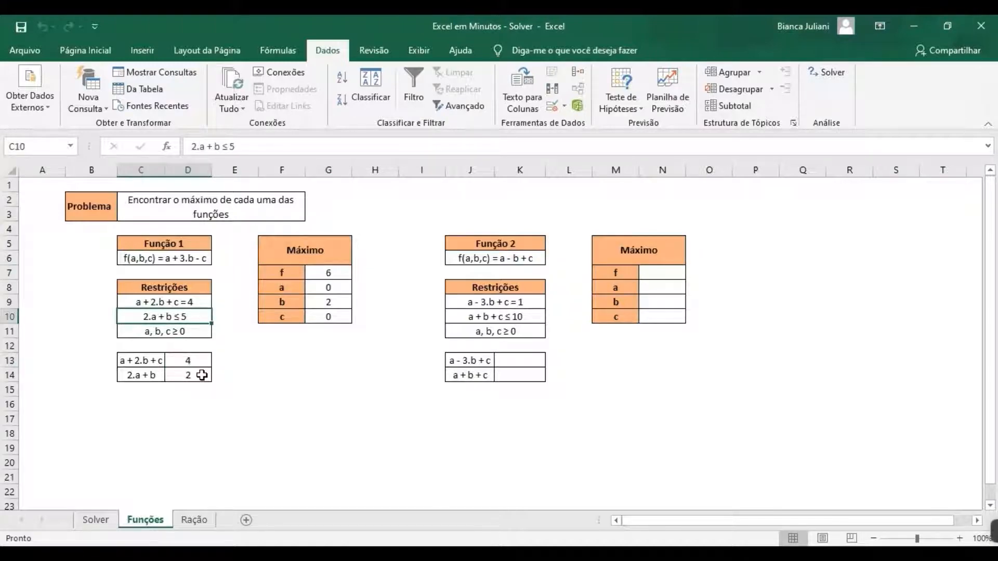
left_click(202, 376)
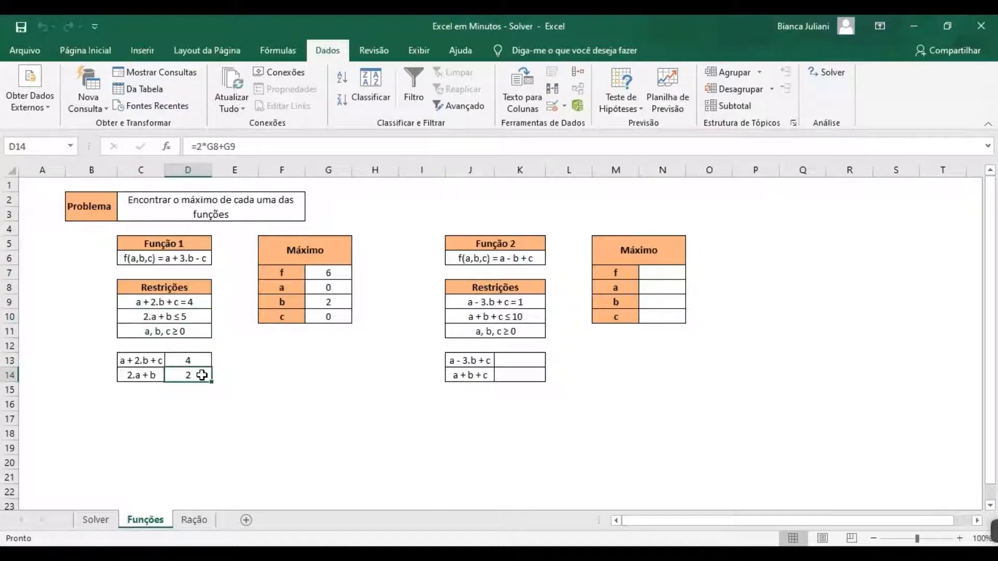
left_click(201, 333)
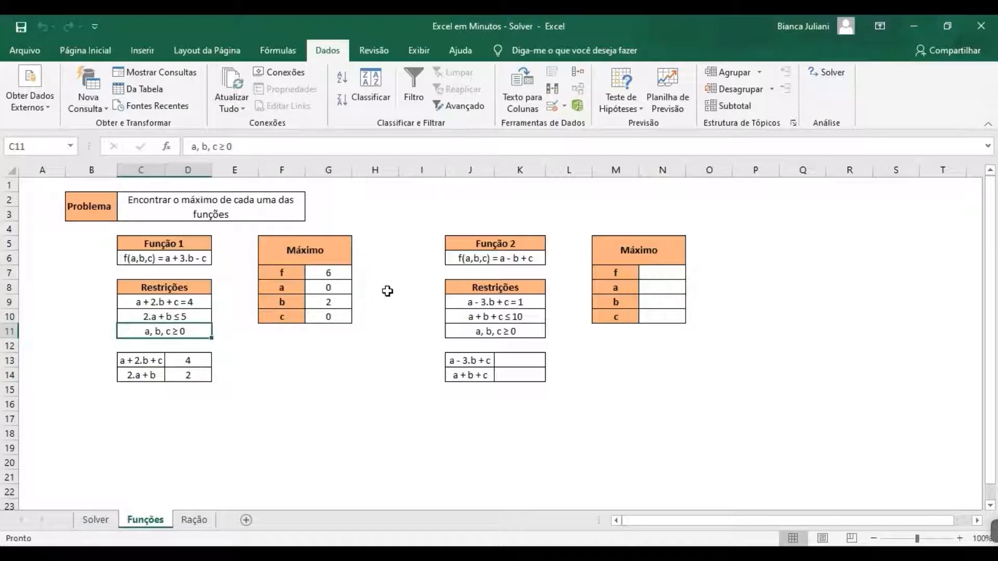
left_click(336, 317)
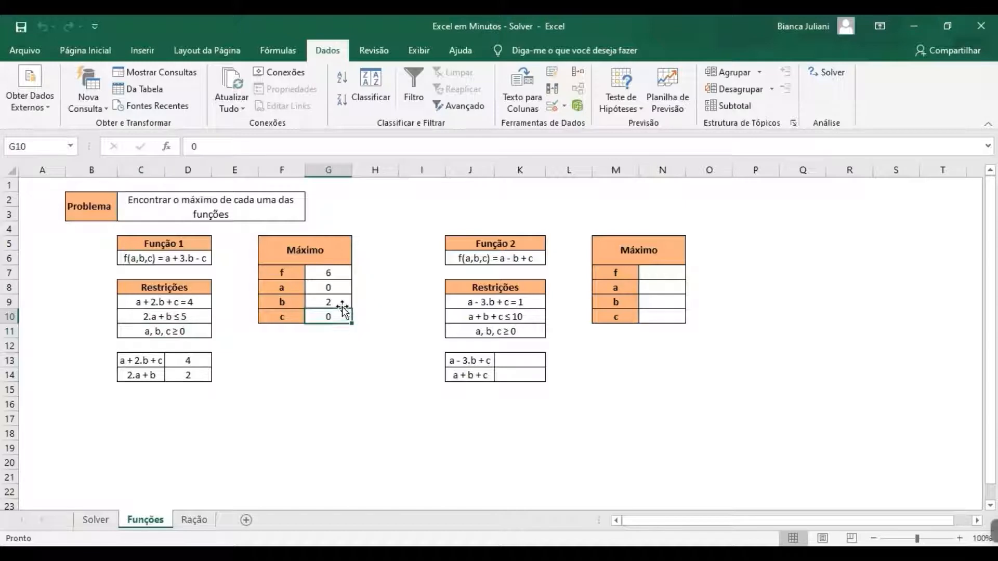
left_click(339, 302)
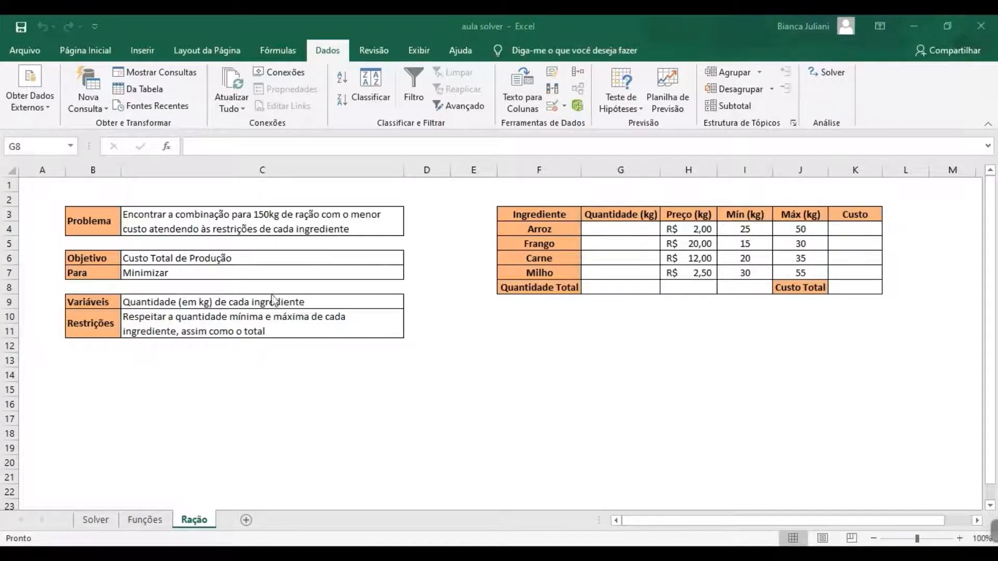
- Examine the feed-mix problem on the Ração sheet: its objective, variables and restrictions, and the matching quantity and cost cells in the ingredient table
left_click(216, 220)
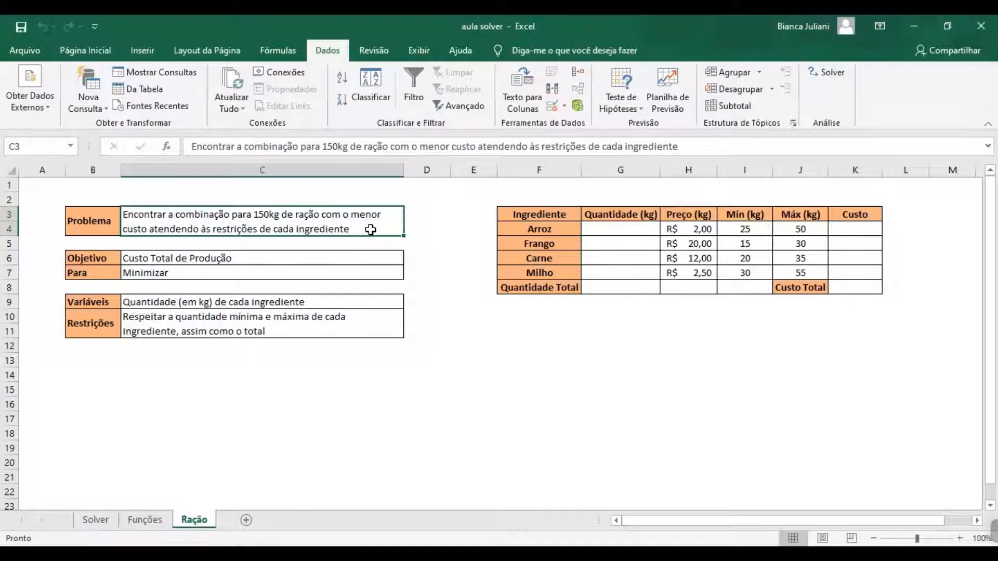
left_click(333, 256)
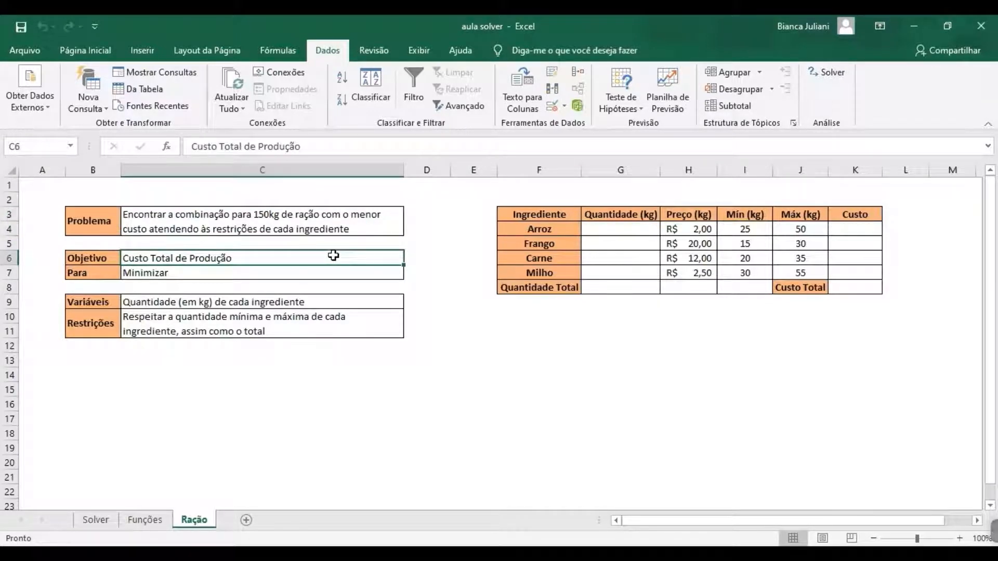
left_click(871, 289)
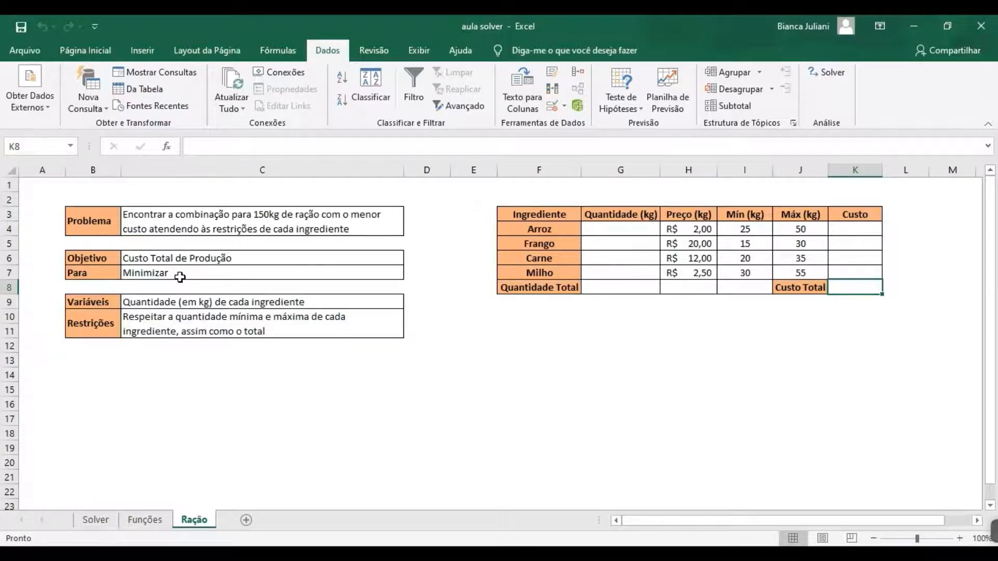
left_click(175, 308)
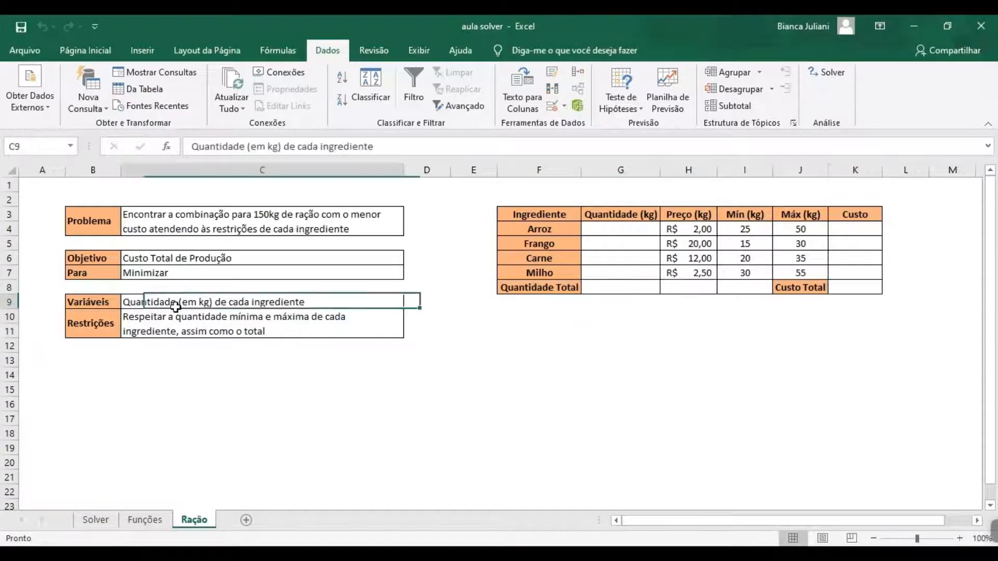
left_click_drag(634, 228, 634, 269)
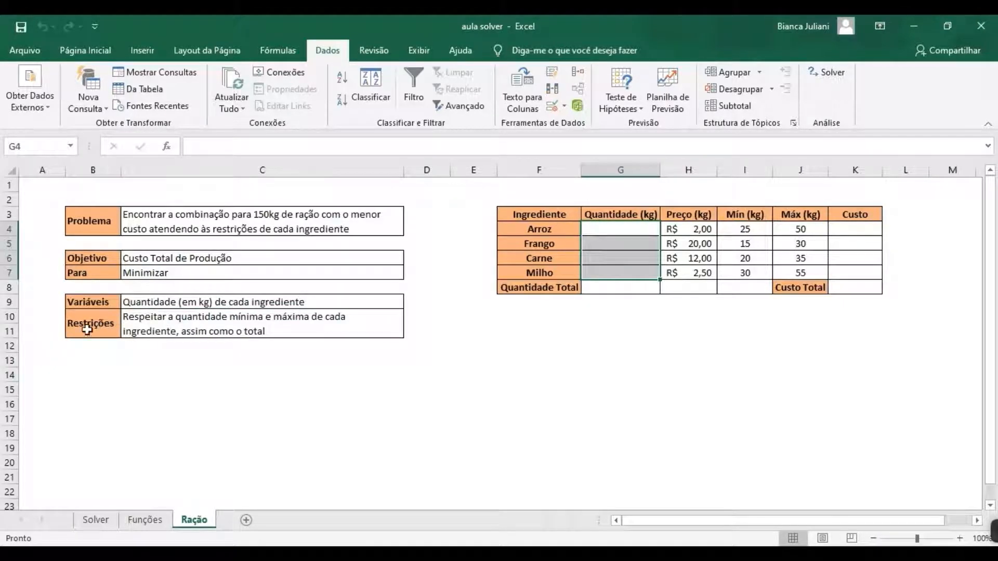
left_click(166, 327)
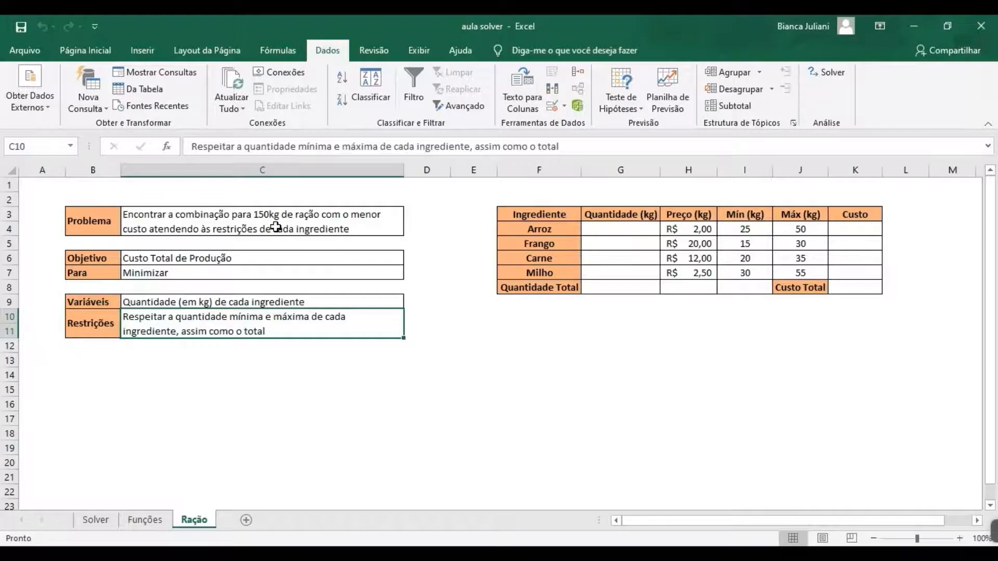
left_click(632, 286)
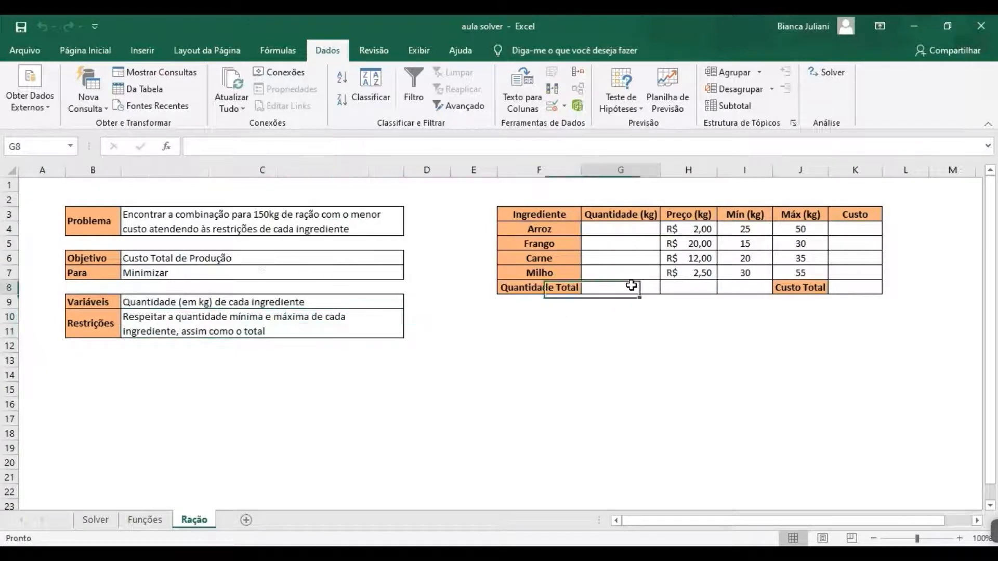
left_click_drag(873, 229, 876, 267)
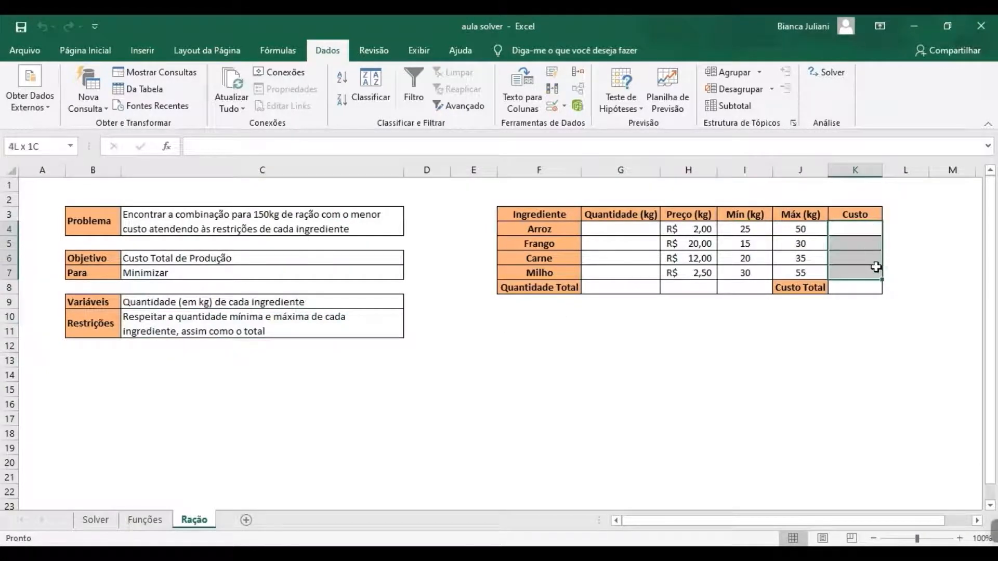
left_click(863, 287)
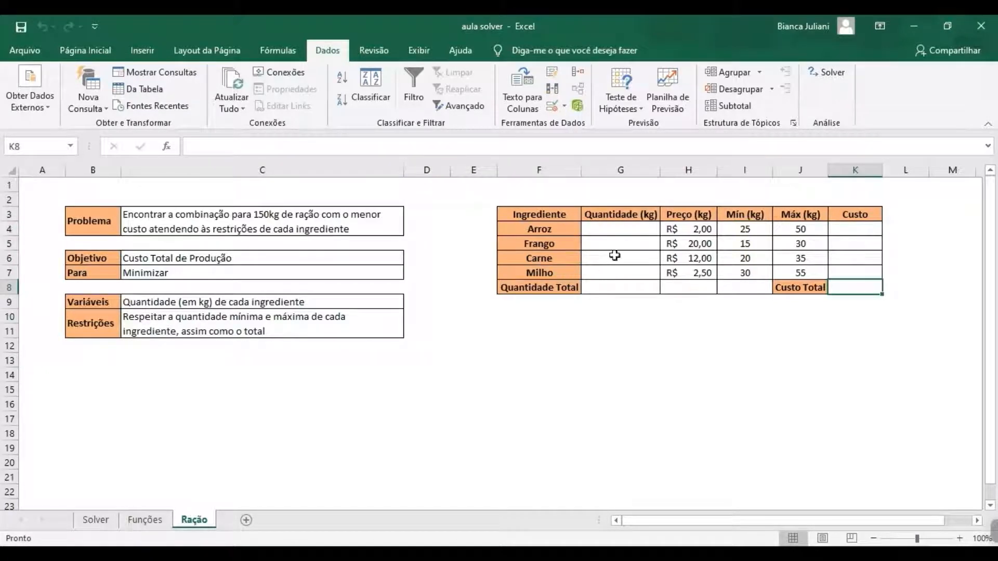
- Calculate the Quantidade Total in G8 with the formula =SOMA(G4:G7)
left_click(622, 289)
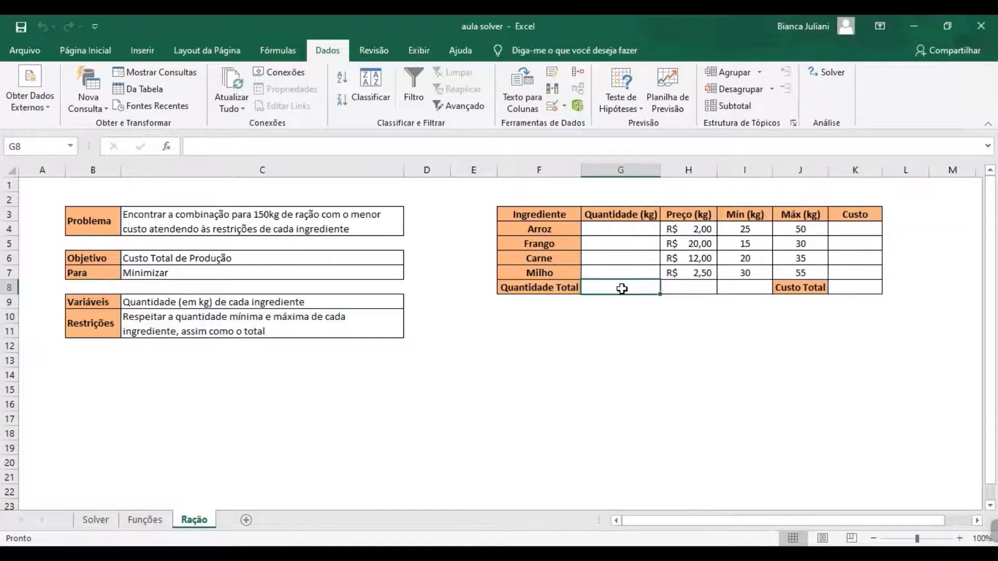
type("=soma")
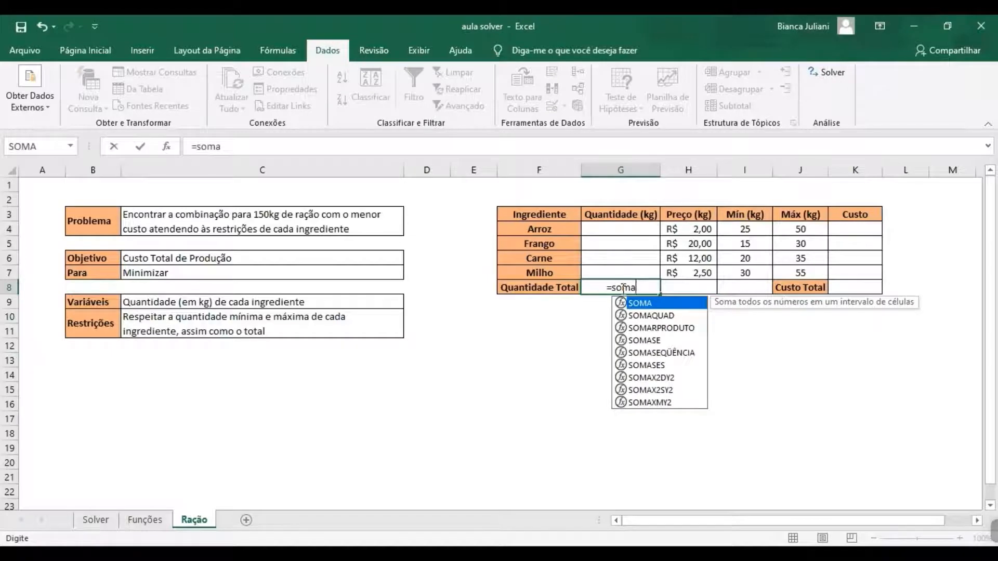
key("Tab")
left_click_drag(617, 229, 615, 272)
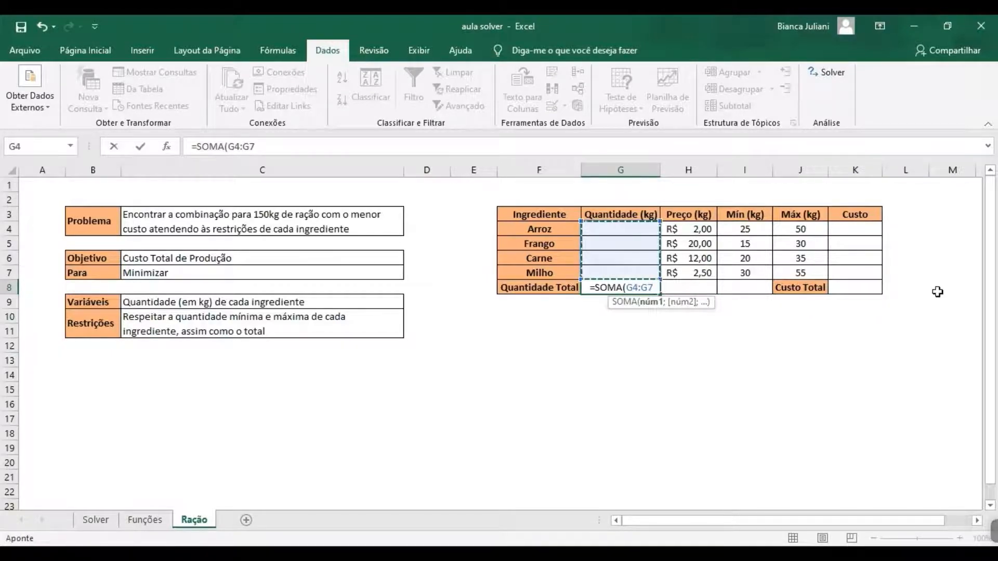
type(")")
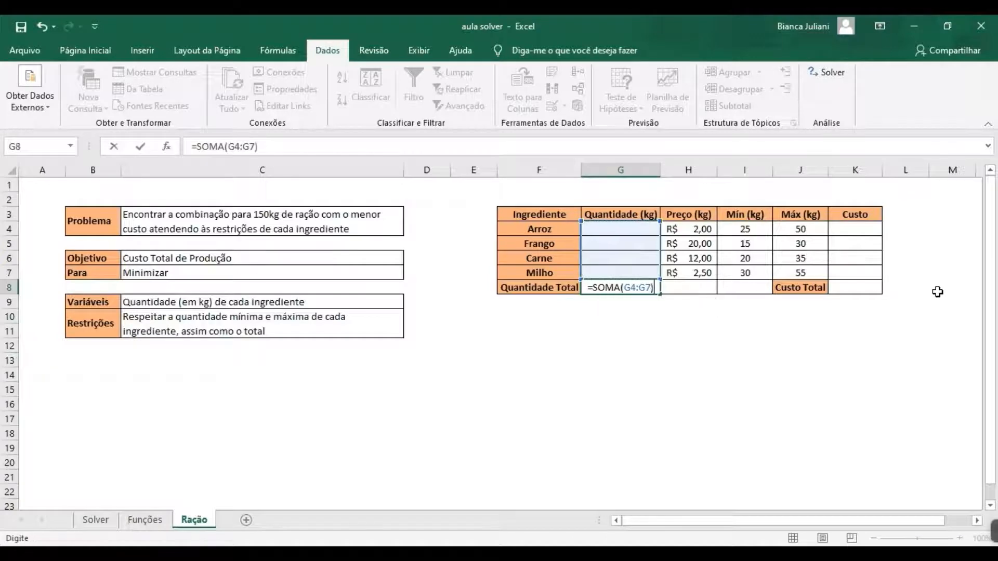
key("Return")
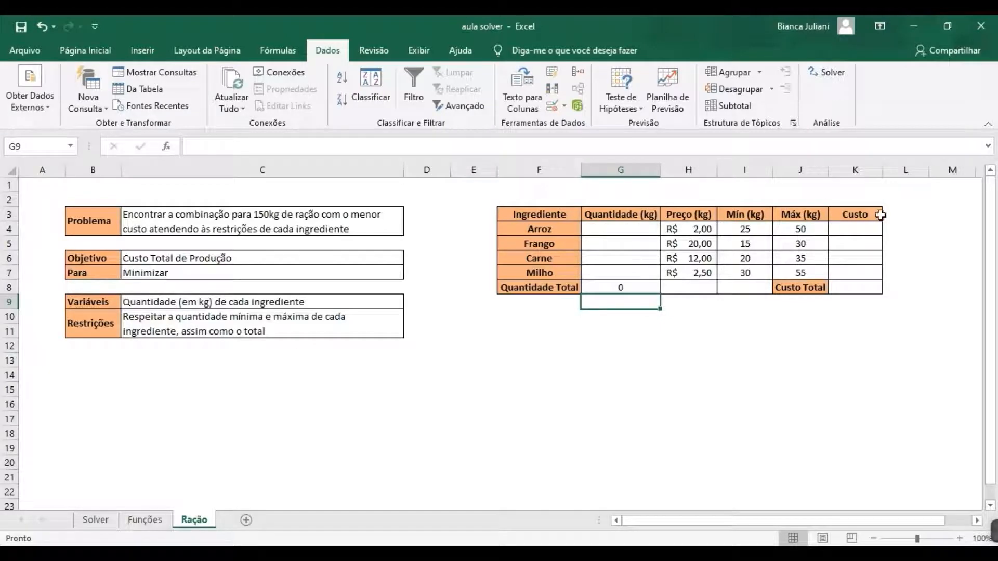
- Calculate the Arroz cost in K4 as =G4*H4 and fill the formula down to K7 for the other ingredients
left_click(861, 228)
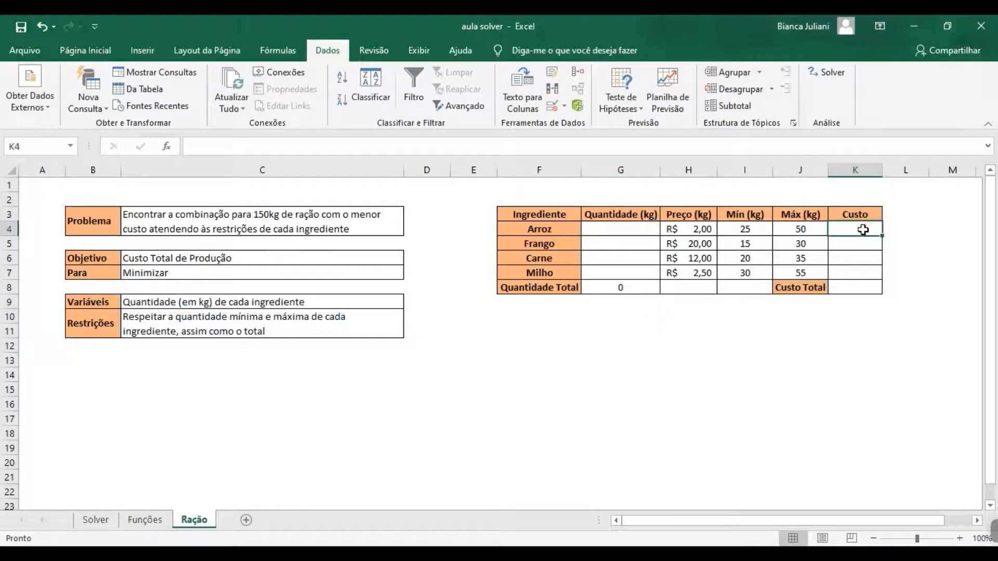
type("=")
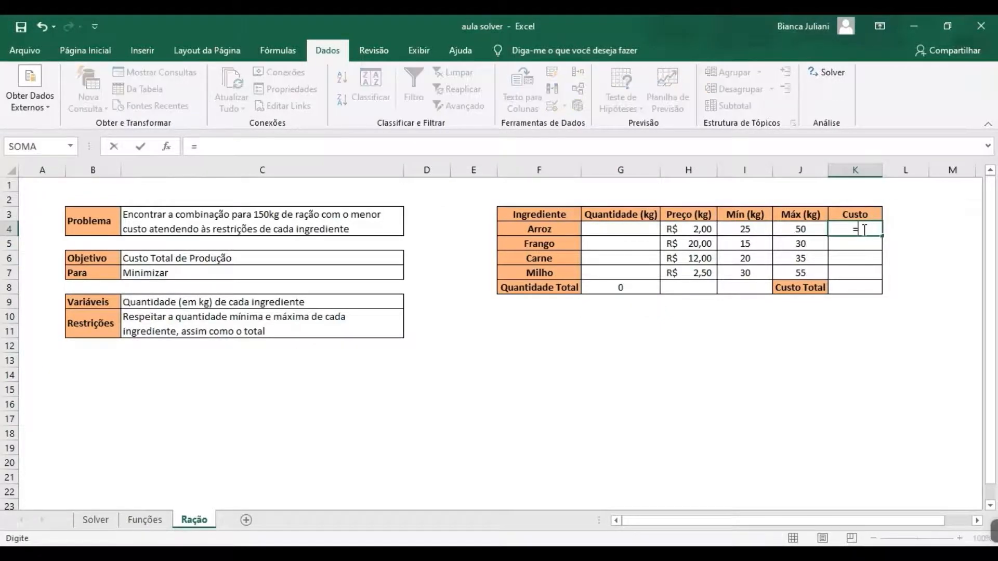
left_click(649, 230)
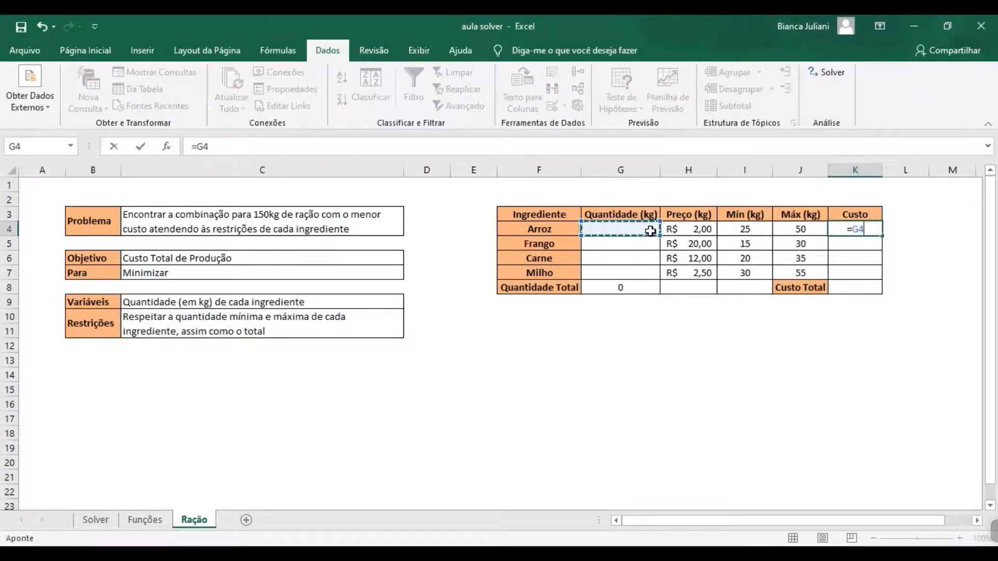
type("*")
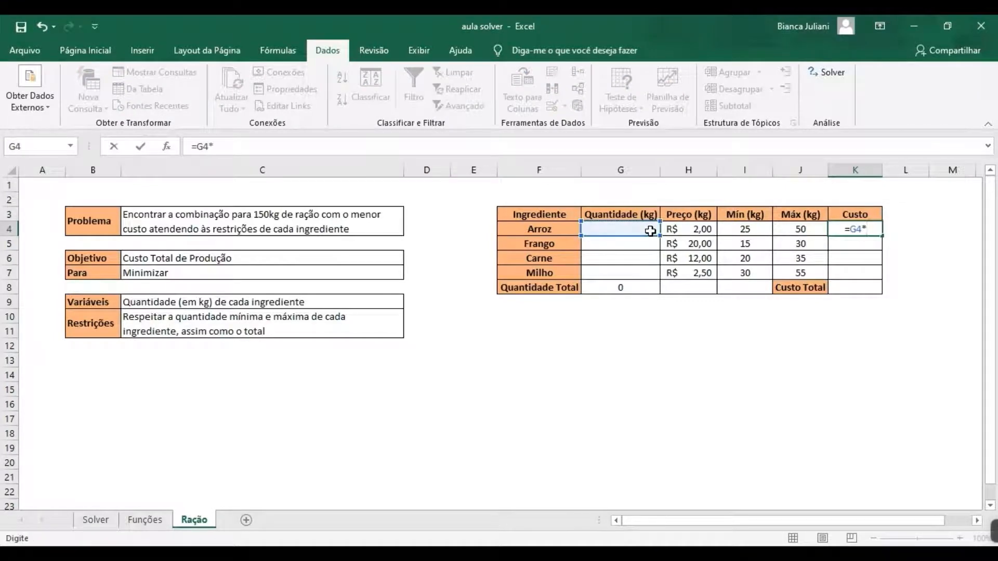
left_click(698, 231)
key("Return")
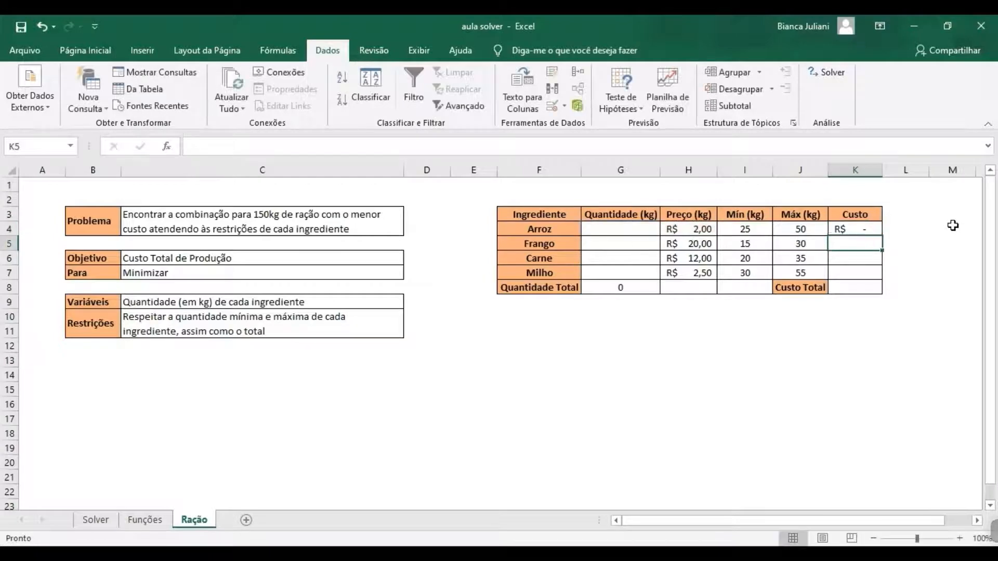
left_click(879, 229)
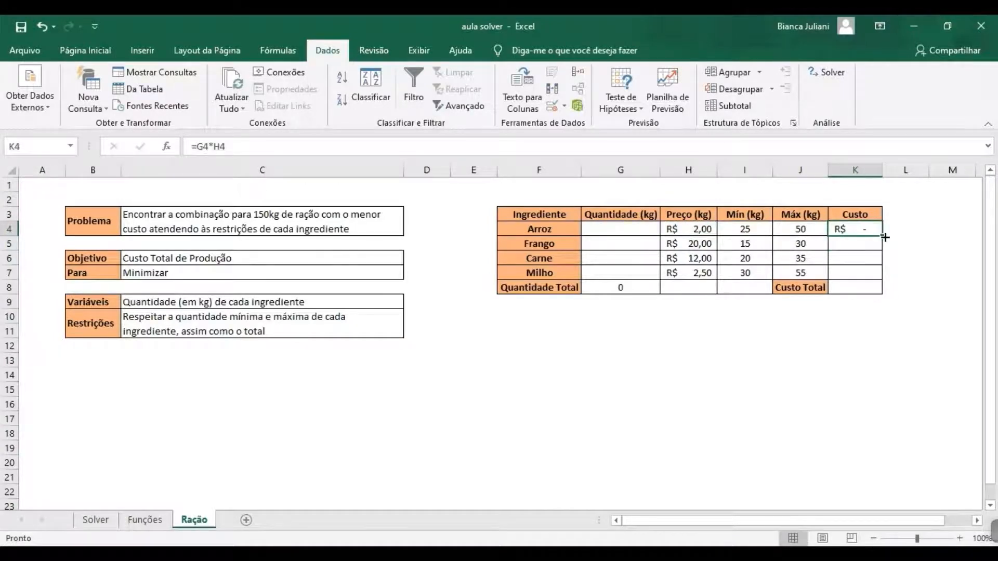
left_click_drag(881, 236, 883, 276)
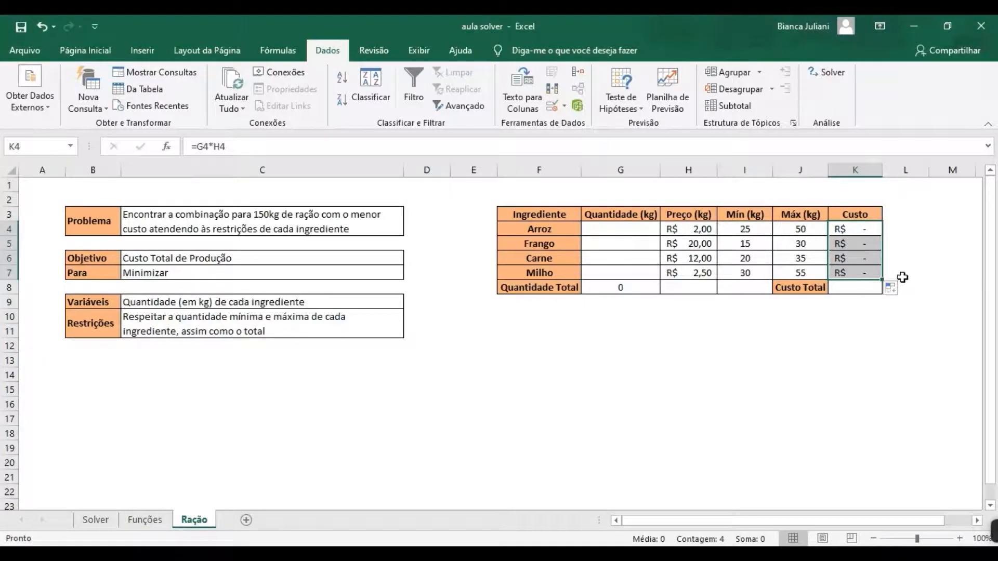
- Calculate the Custo Total in K8 by summing the ingredient costs K4:K7 with SOMA
left_click(856, 290)
type("=soma")
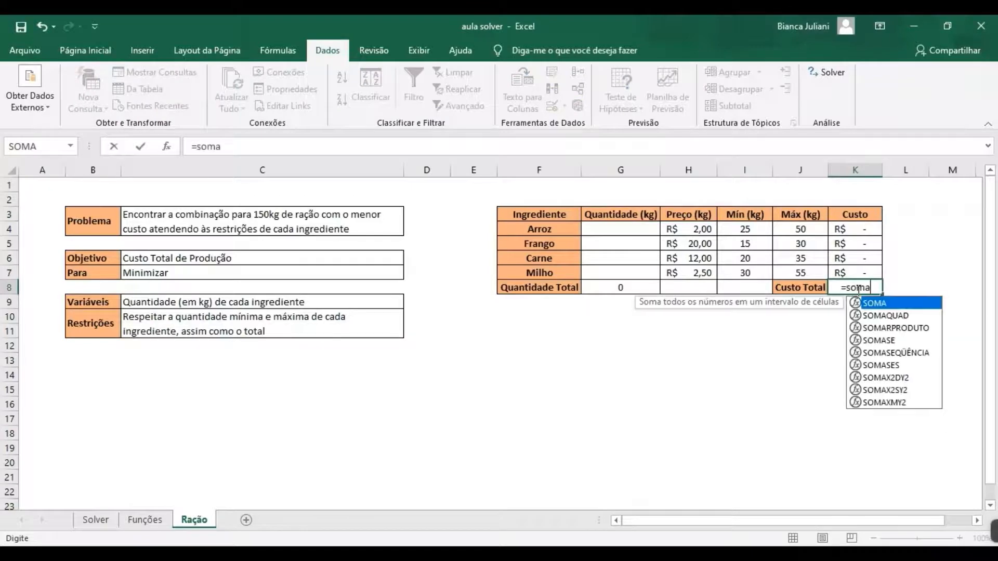
key("Tab")
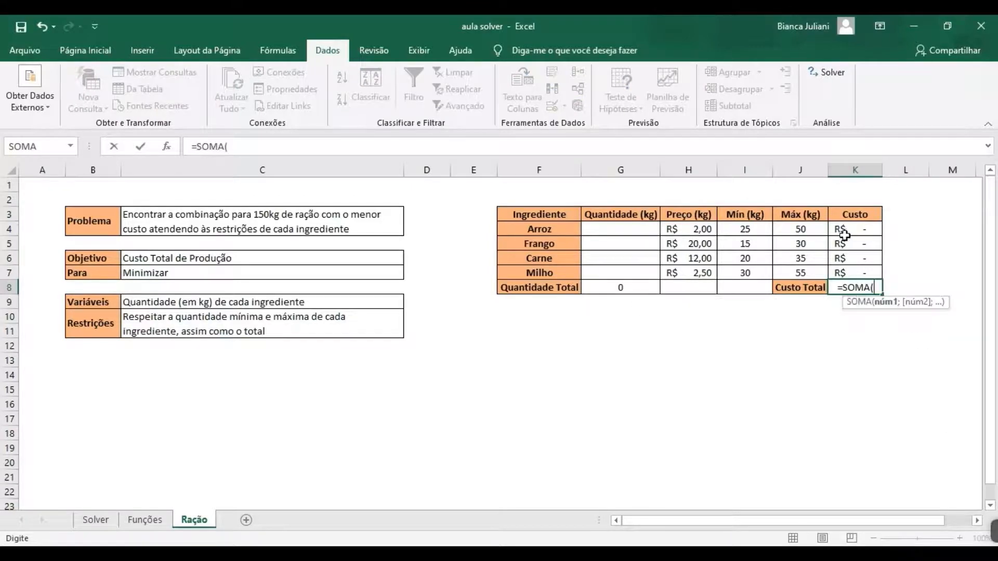
left_click_drag(848, 232, 840, 272)
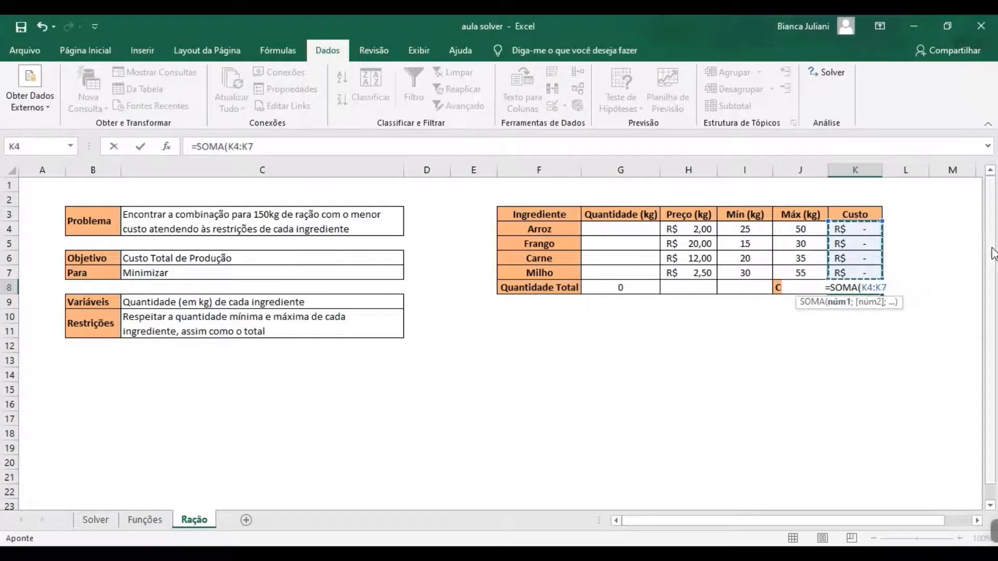
key("Return")
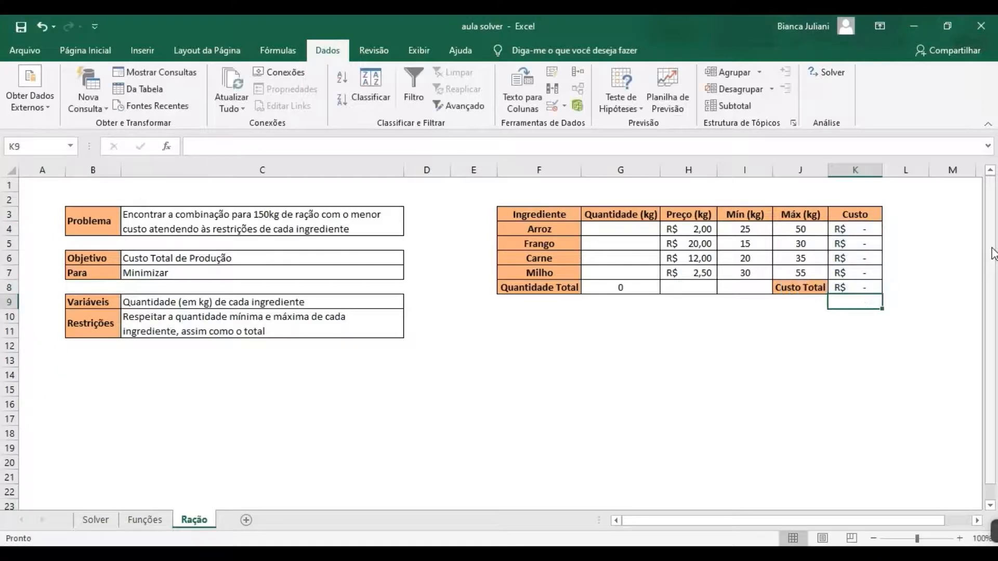
- Check the number format applied to the Arroz cost and price cells, K4 and H4, and the available format options
left_click(854, 233)
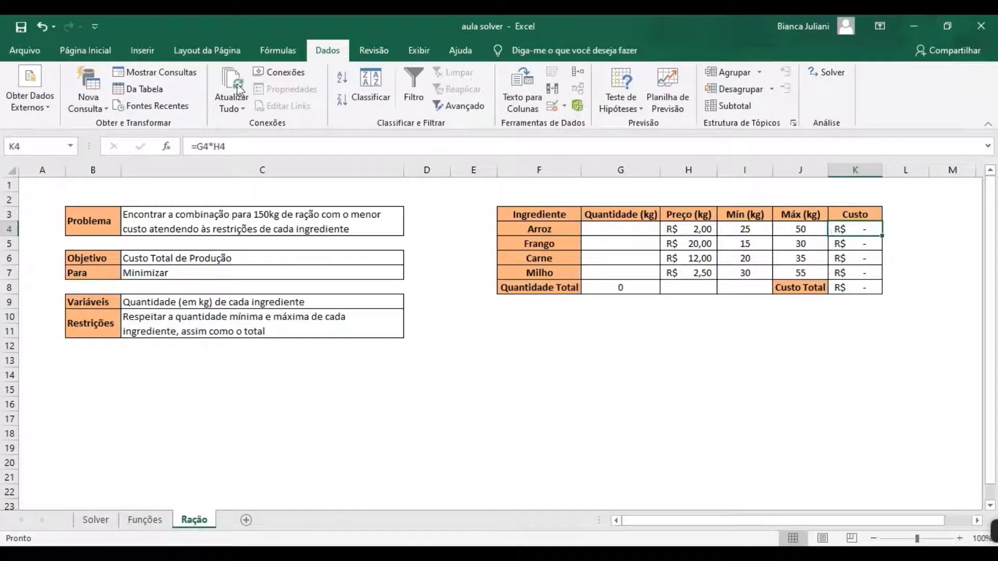
left_click(86, 49)
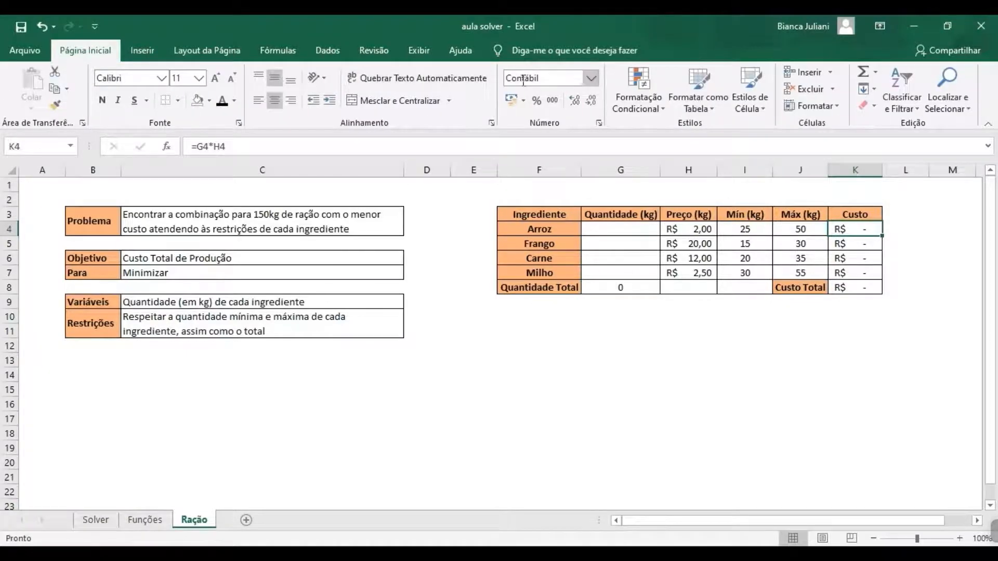
left_click(593, 79)
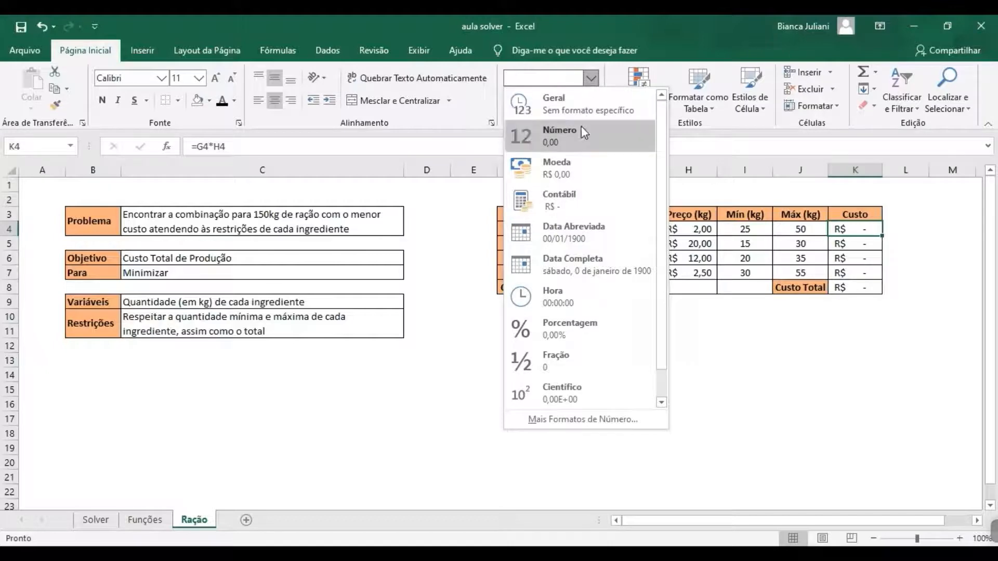
left_click(592, 79)
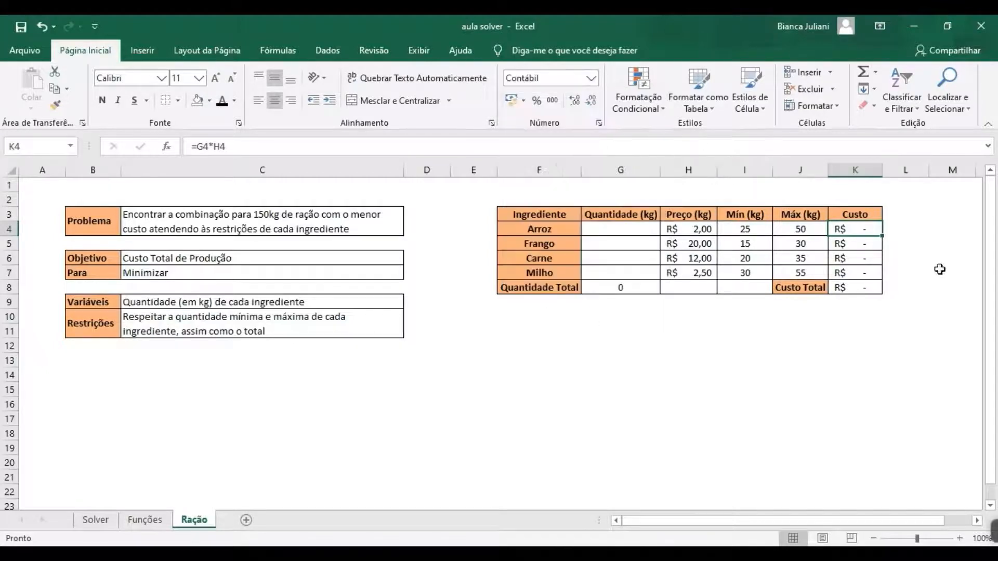
left_click(684, 230)
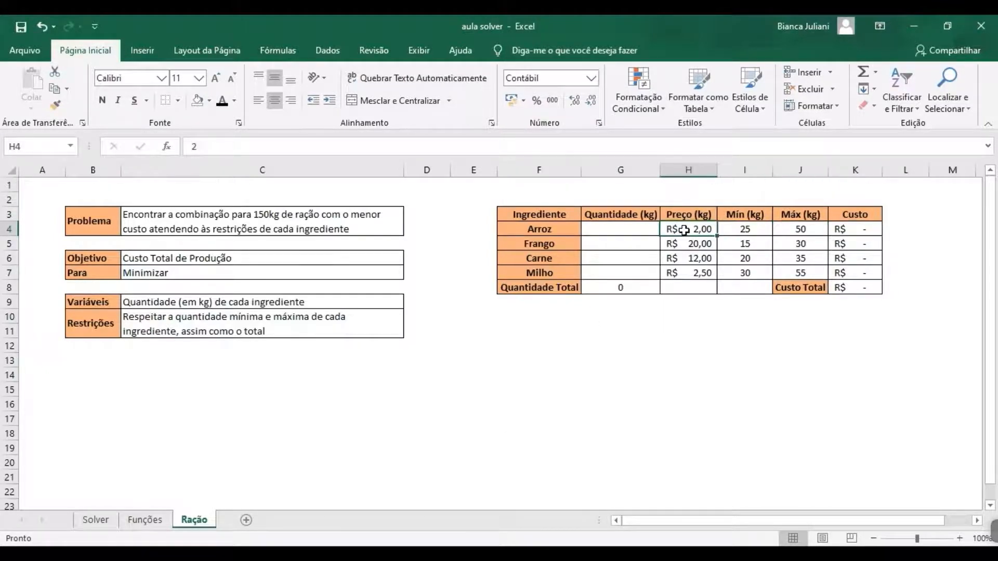
left_click(854, 230)
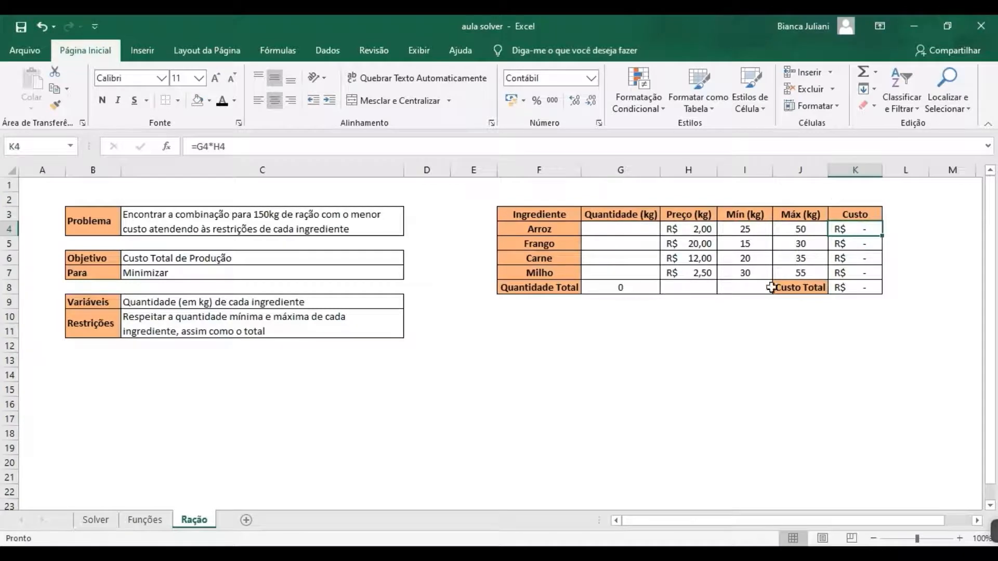
- Set up Solver to minimize the total cost $K$8 by changing the ingredient quantities $G$4:$G$7
left_click(330, 50)
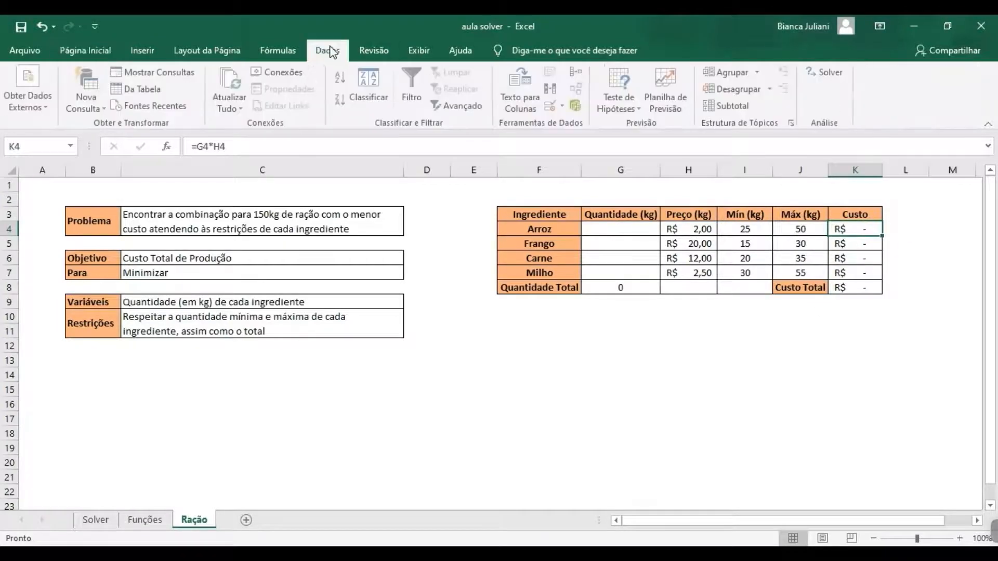
left_click(828, 72)
left_click_drag(547, 59, 171, 57)
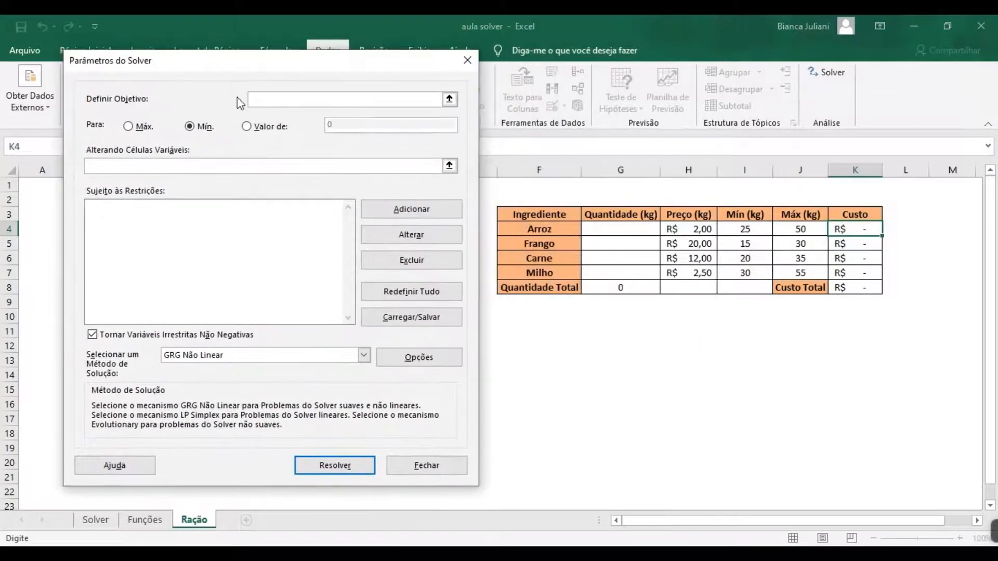
left_click(864, 288)
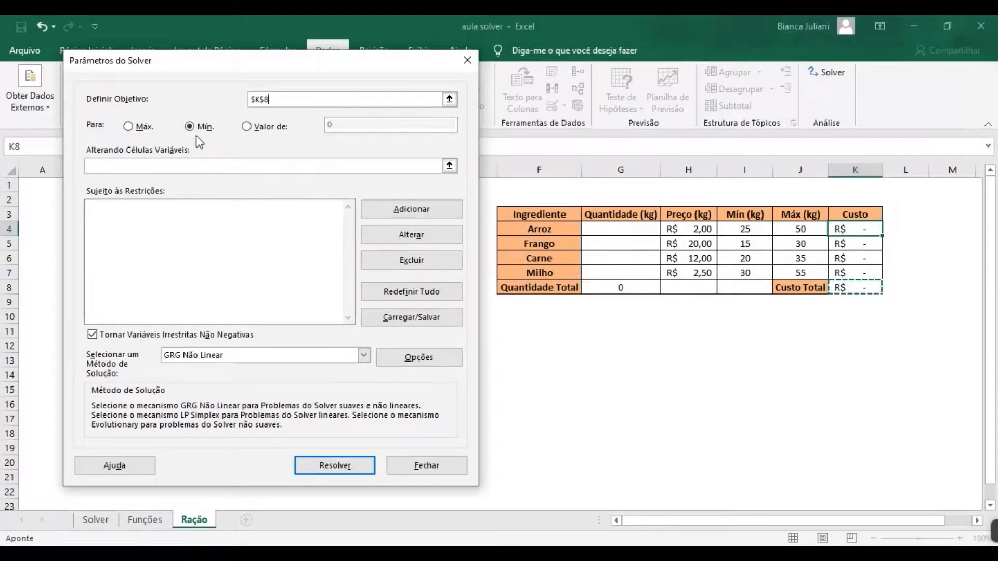
left_click(223, 167)
left_click(219, 164)
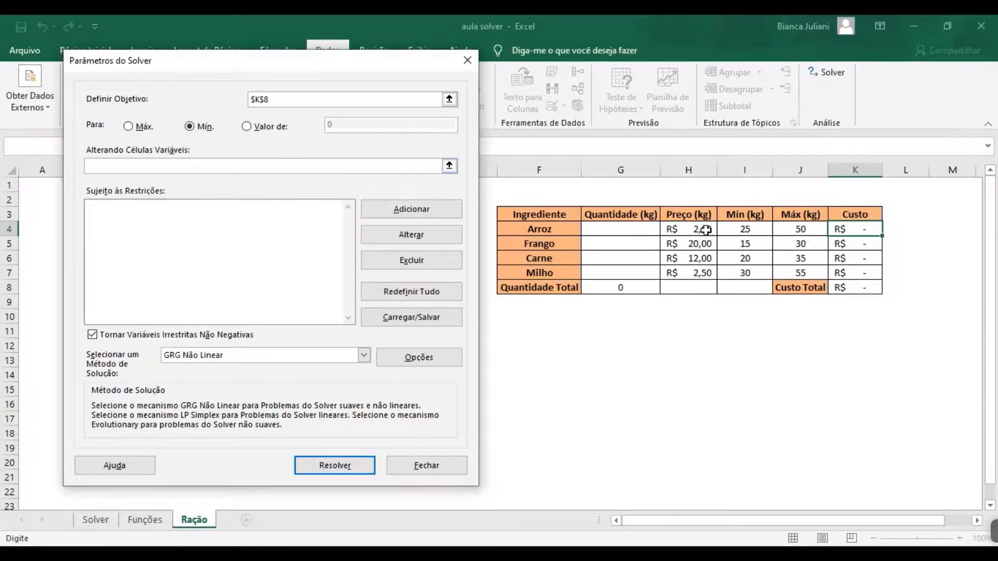
left_click_drag(624, 232, 619, 268)
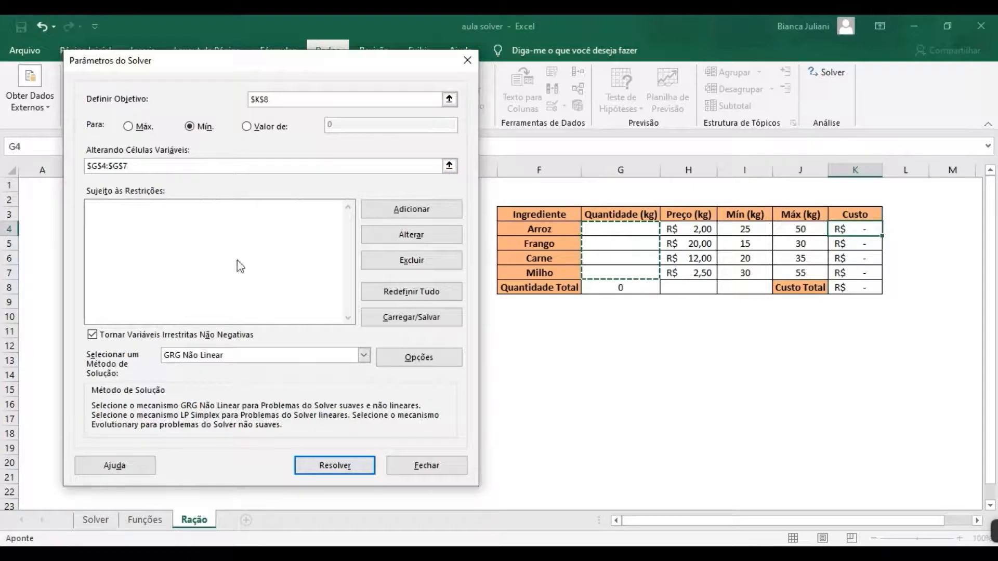
- Add the Solver constraint $G$8 = 150 for the total quantity and start another constraint
left_click(385, 212)
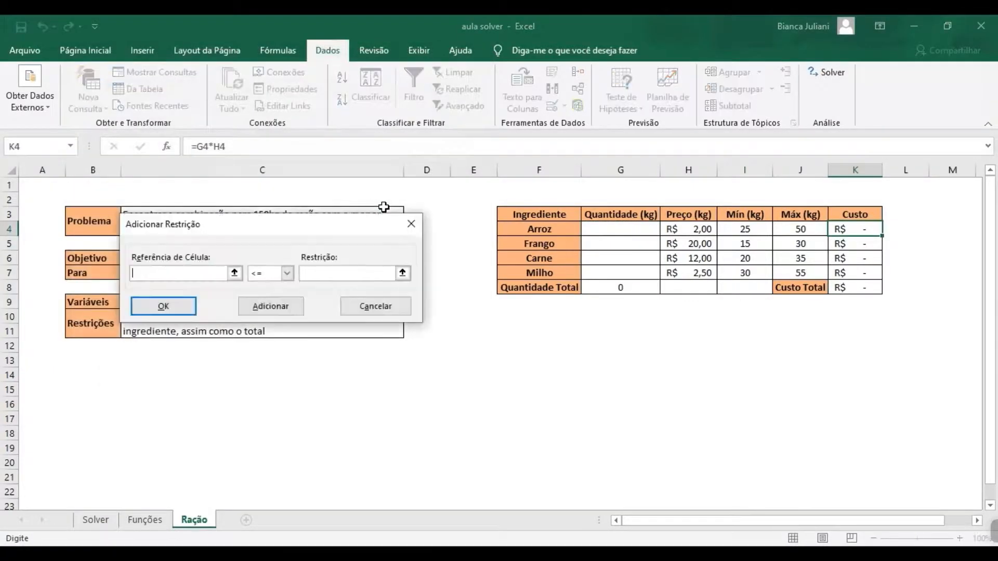
left_click_drag(338, 230, 336, 255)
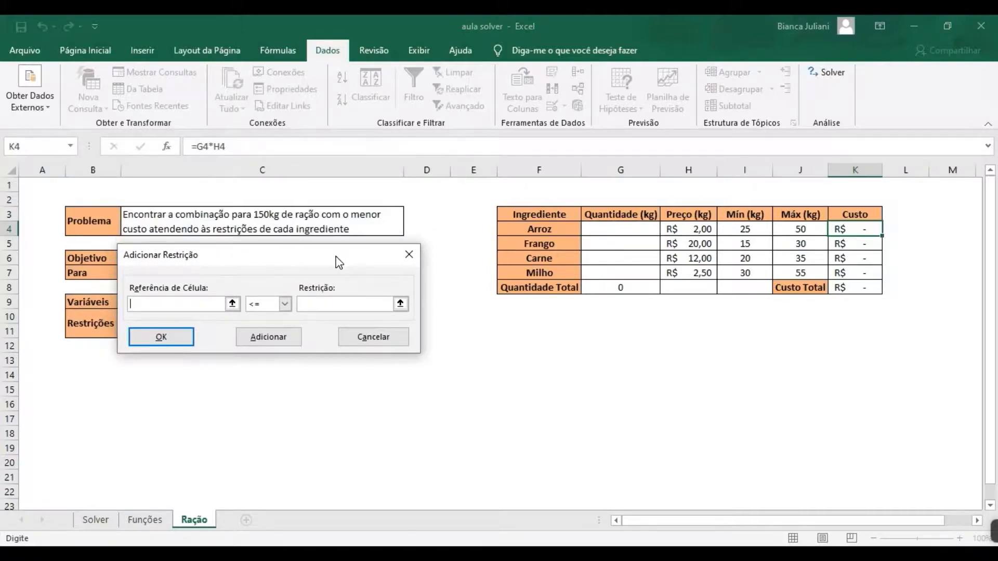
left_click(603, 288)
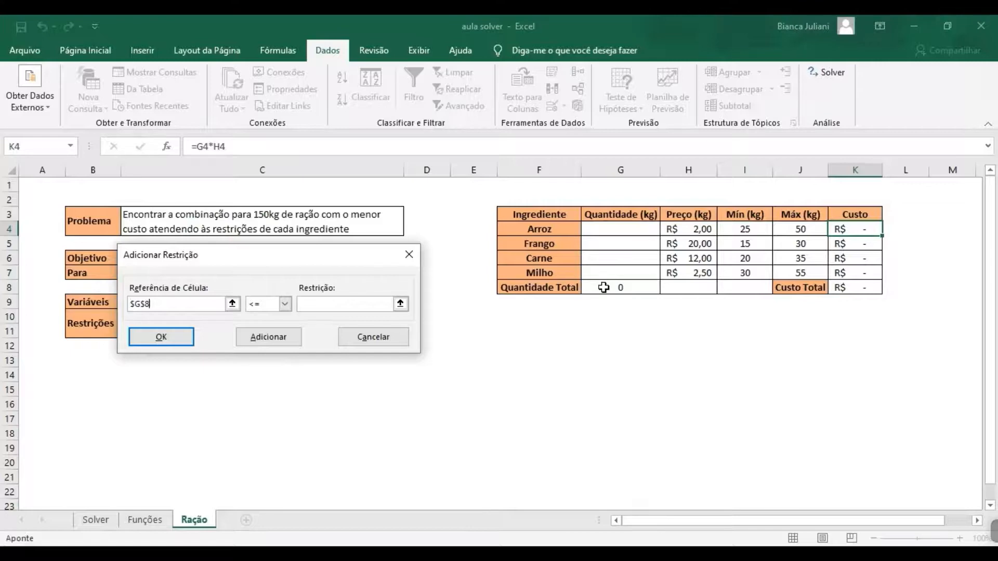
left_click(286, 305)
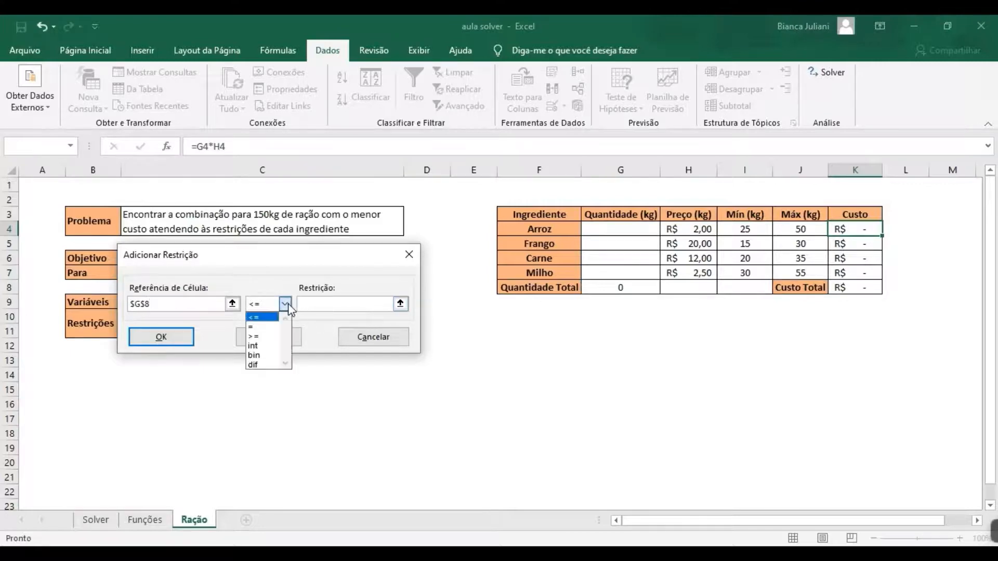
left_click(270, 326)
left_click(363, 303)
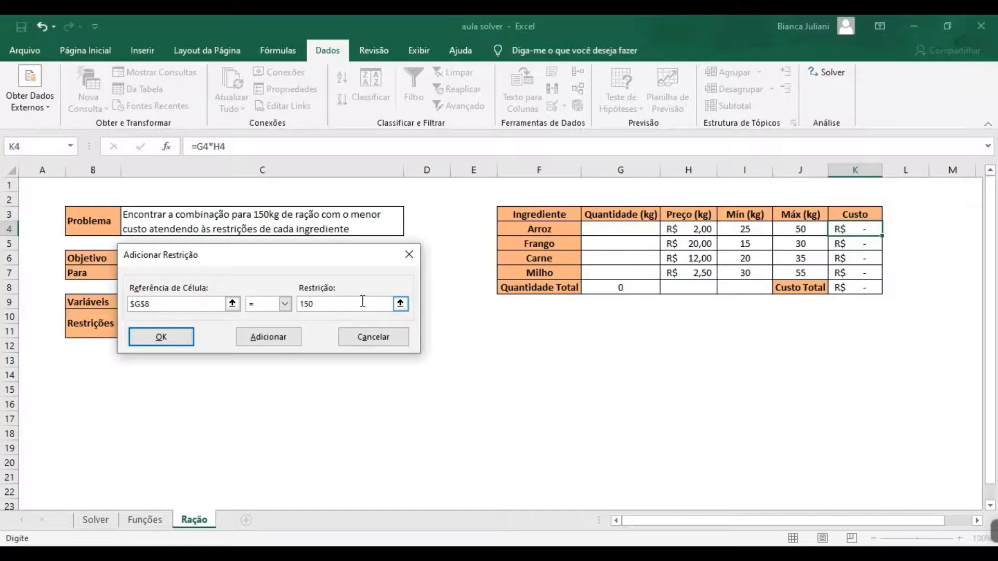
left_click(283, 340)
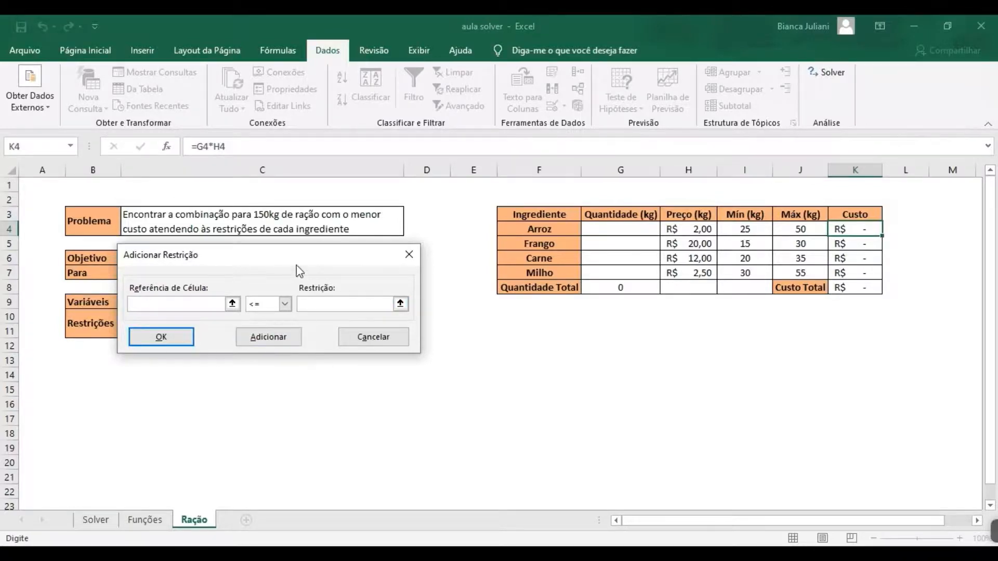
- Add the Solver constraint $G$4:$G$7 >= $I$4:$I$7 for the ingredients' minimum quantities and start another constraint
left_click_drag(296, 262, 613, 335)
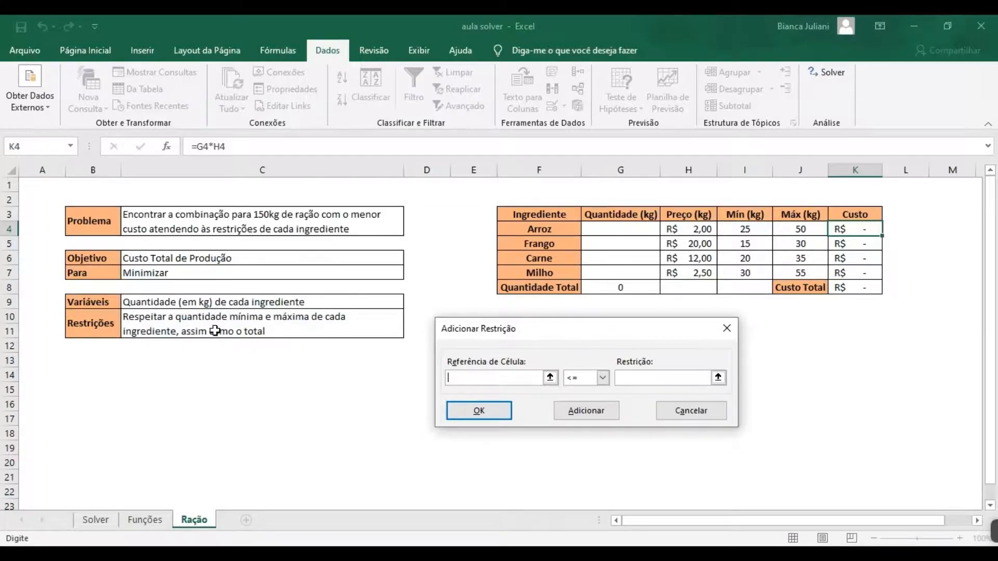
left_click_drag(523, 330, 198, 222)
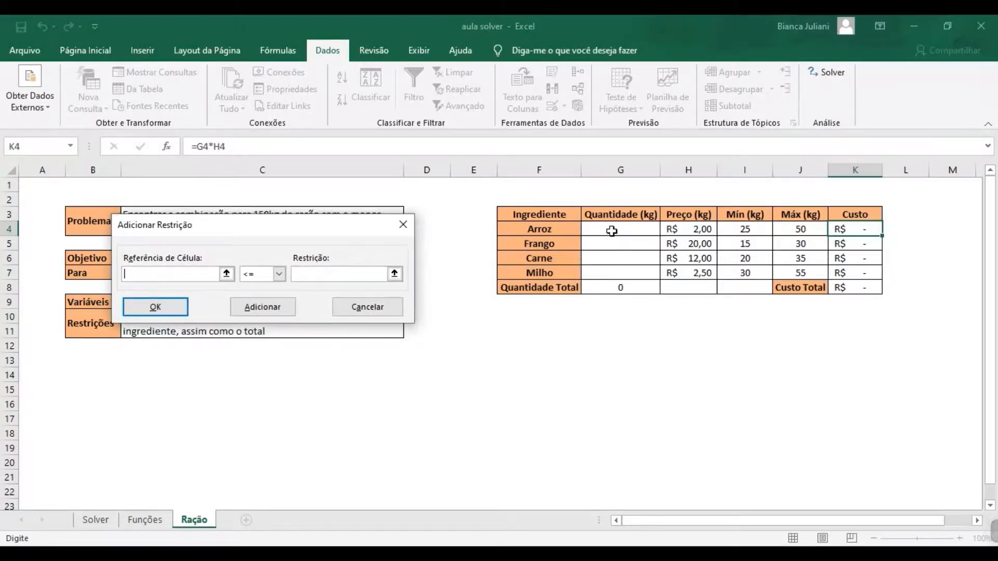
left_click_drag(612, 230, 606, 266)
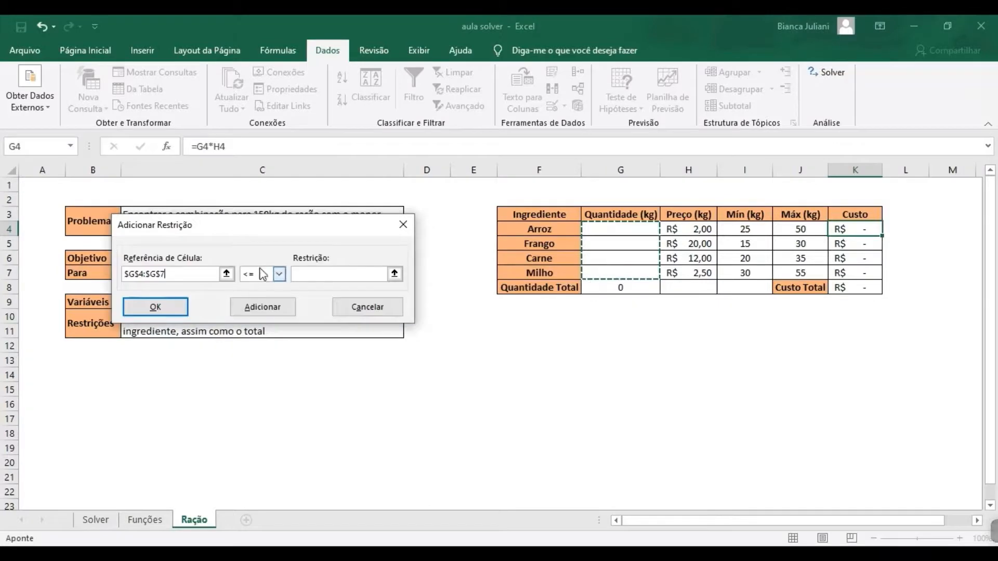
left_click(279, 274)
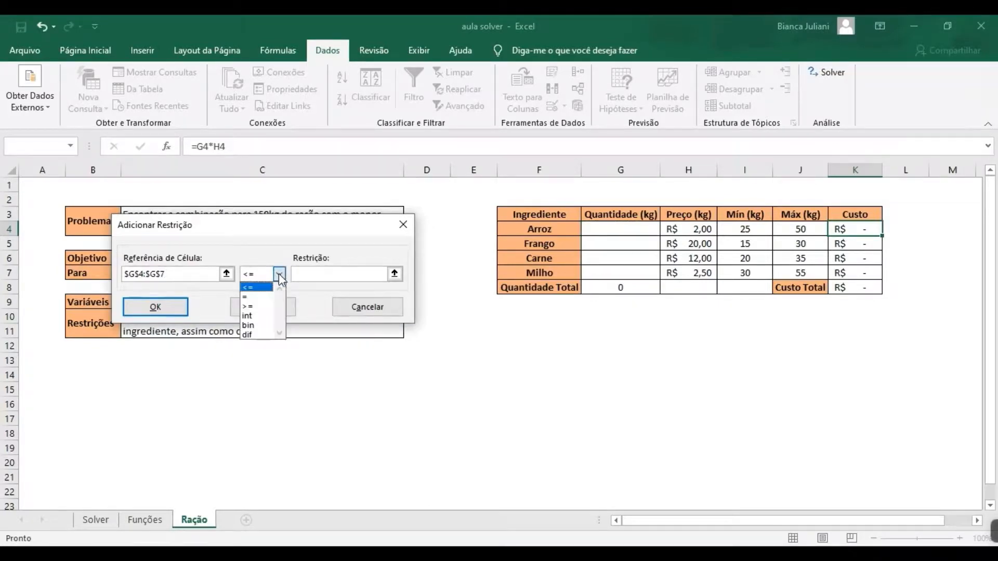
left_click(271, 306)
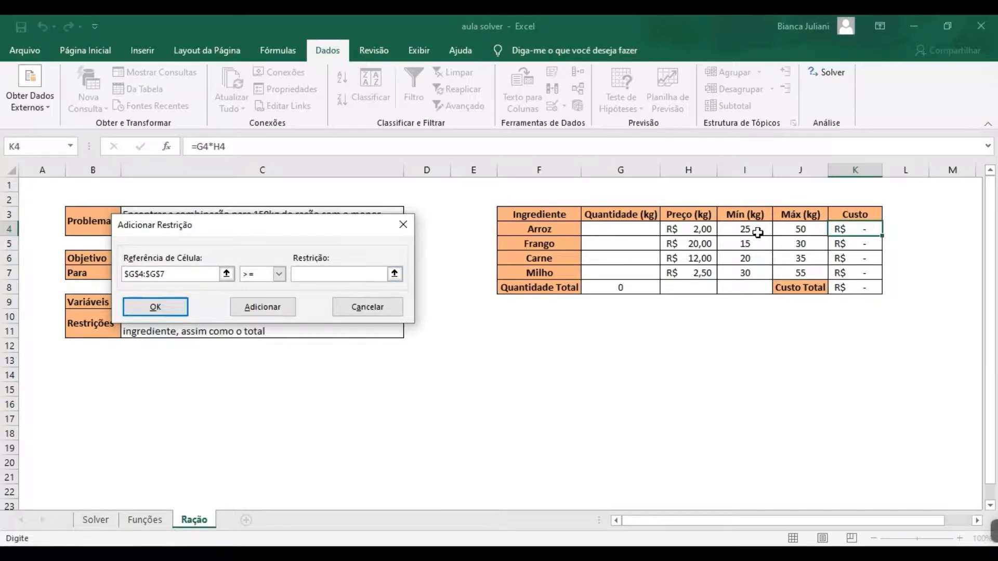
left_click_drag(758, 233, 760, 267)
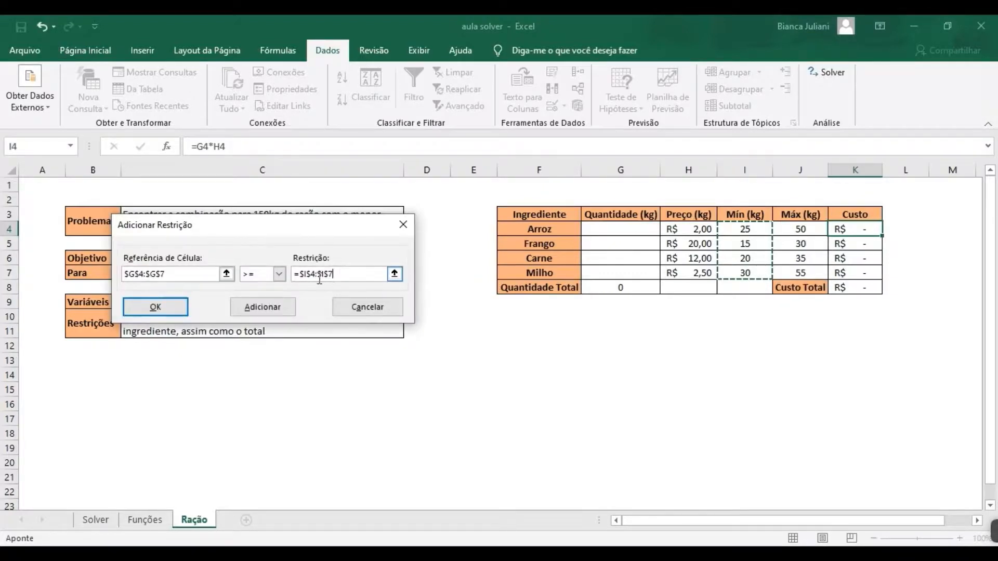
left_click(282, 310)
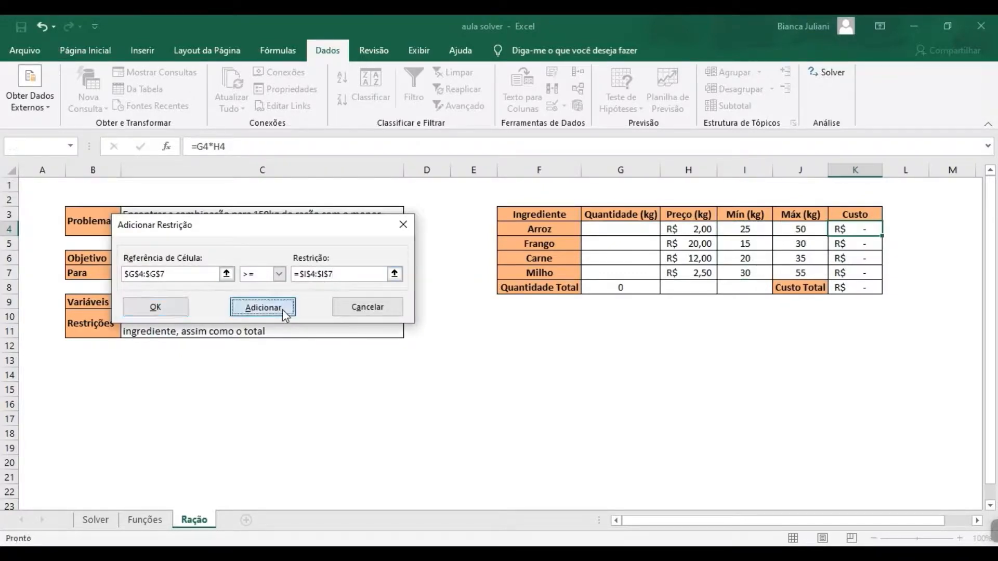
- Add the Solver constraint $G$4:$G$7 <= $J$4:$J$7 for the ingredients' maximum quantities and return to the Solver parameters
mouse_move(289, 220)
left_mouse_down()
mouse_move(289, 349)
mouse_move(311, 221)
mouse_move(279, 203)
left_mouse_up()
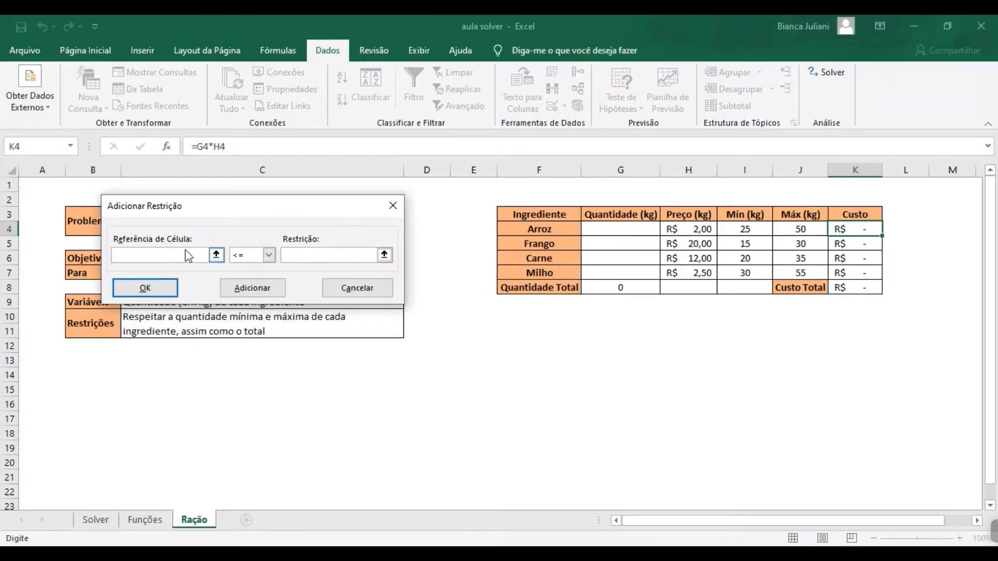
left_click_drag(603, 231, 600, 270)
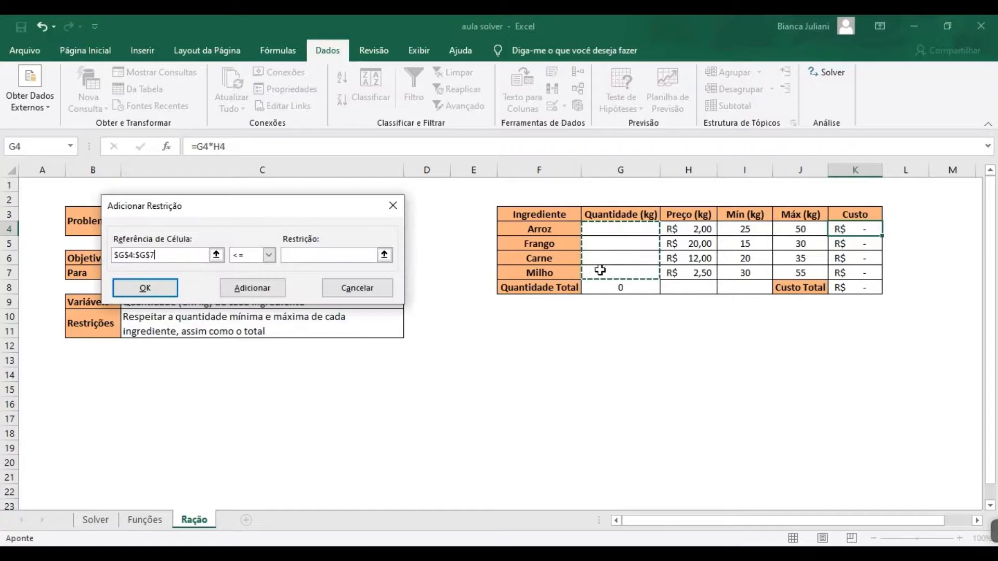
left_click(269, 254)
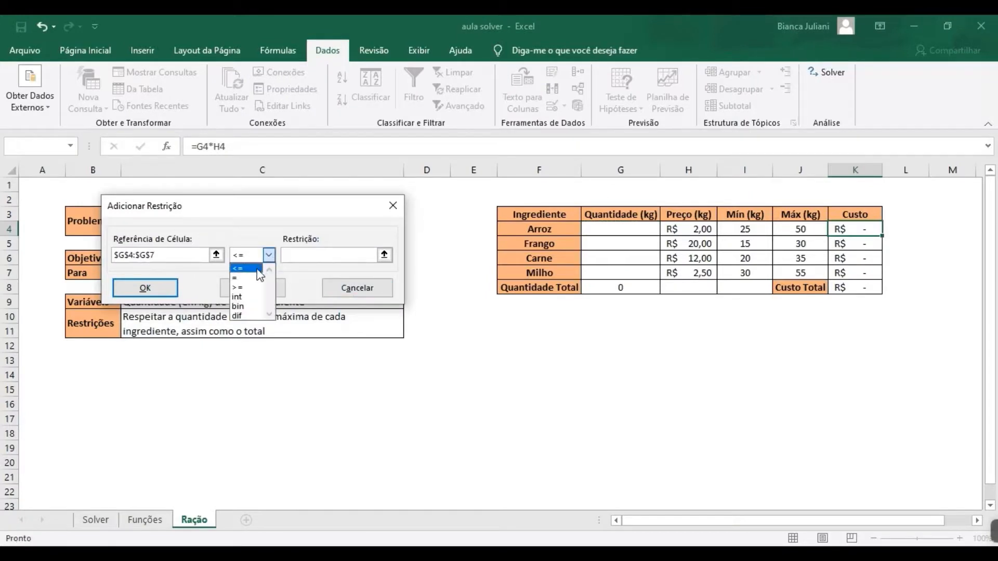
left_click(258, 270)
left_click(318, 256)
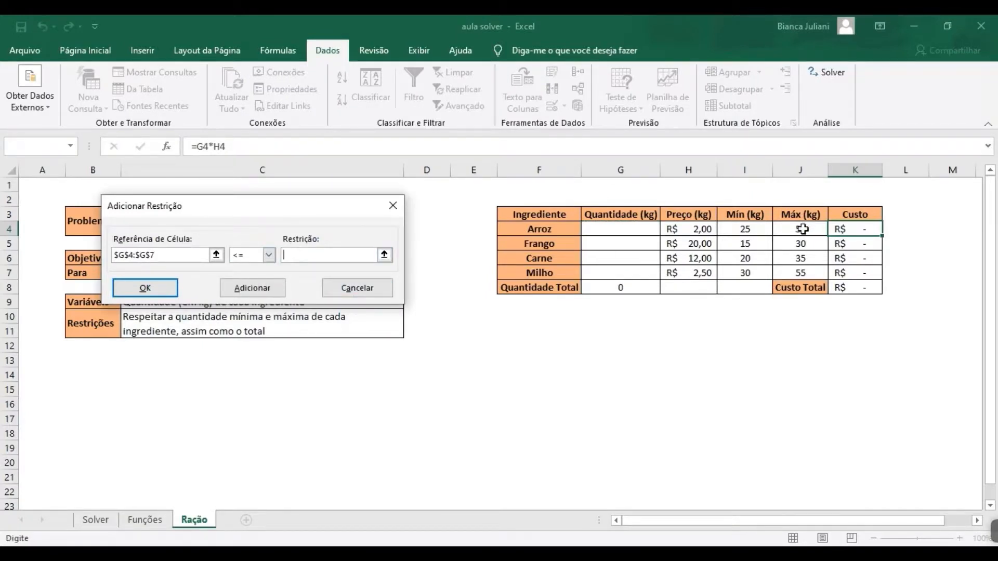
left_click_drag(803, 229, 803, 269)
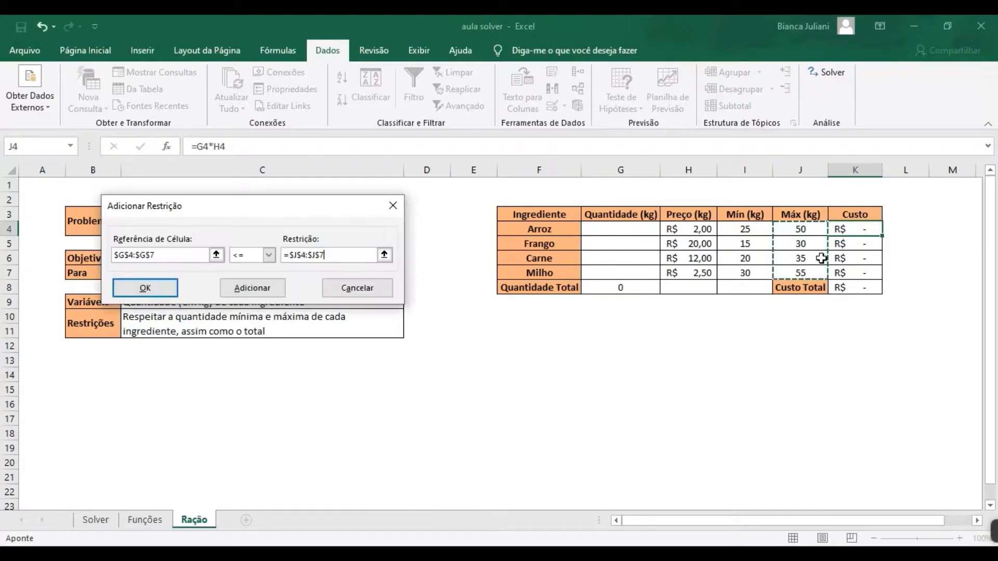
left_click(145, 288)
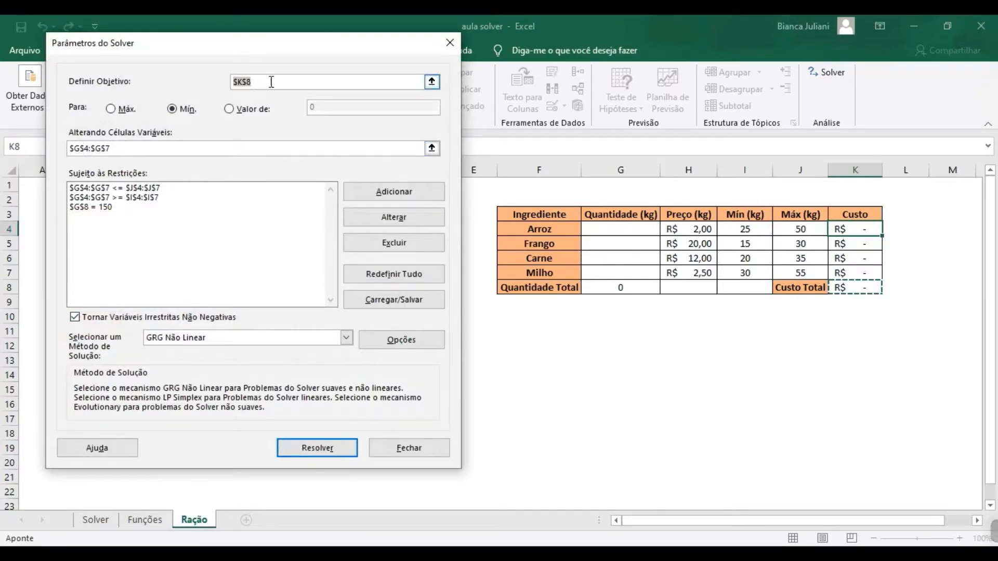
- Solve the feed mix model, keep the Solver solution, and review the ingredient quantities, Quantidade Total and Custo Total
left_click(340, 449)
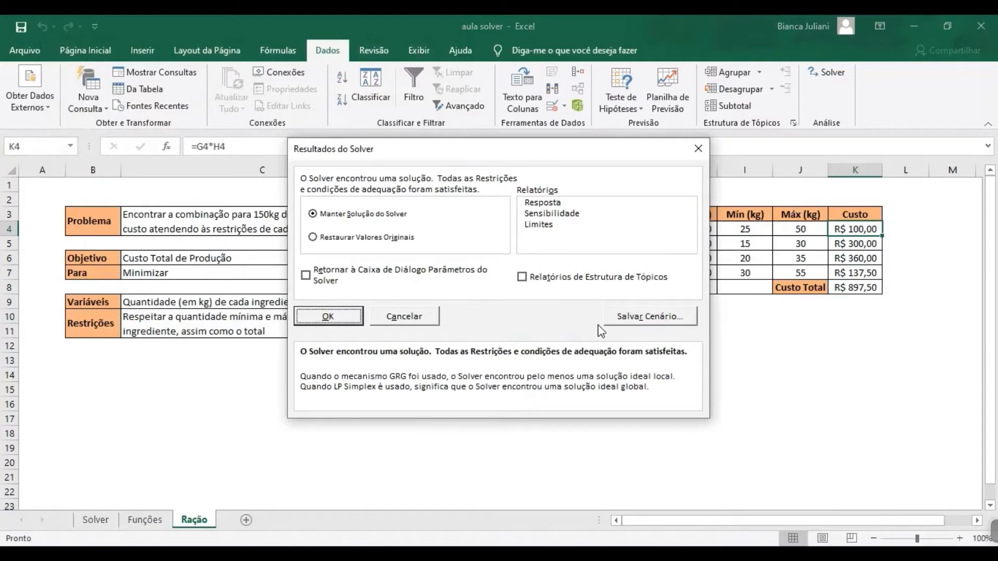
left_click(348, 324)
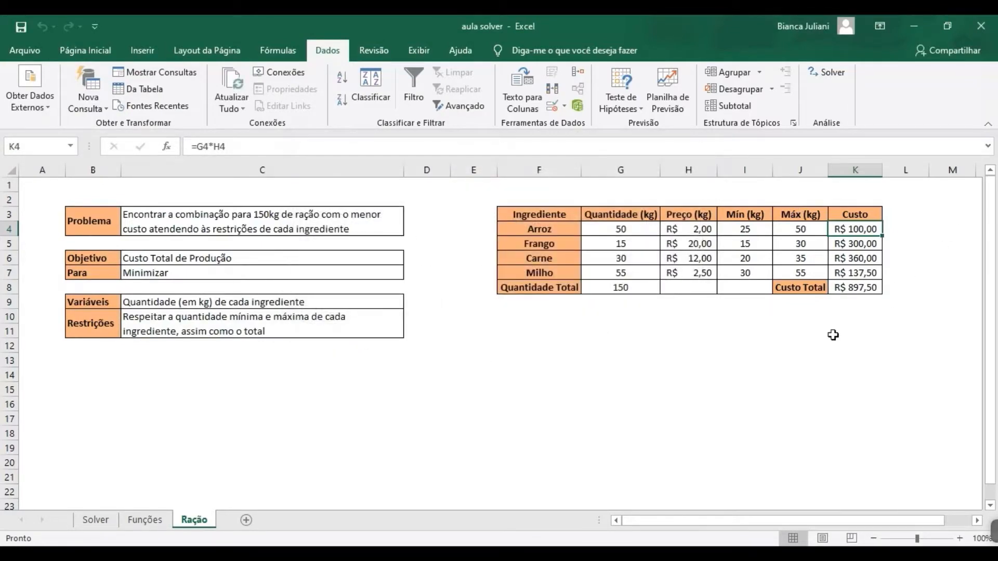
left_click_drag(651, 234, 648, 271)
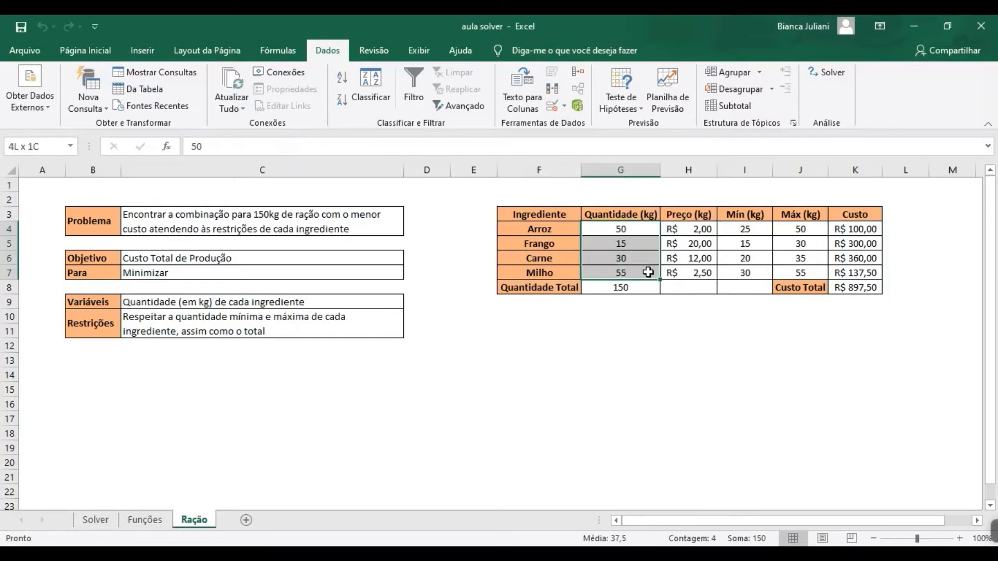
left_click(634, 290)
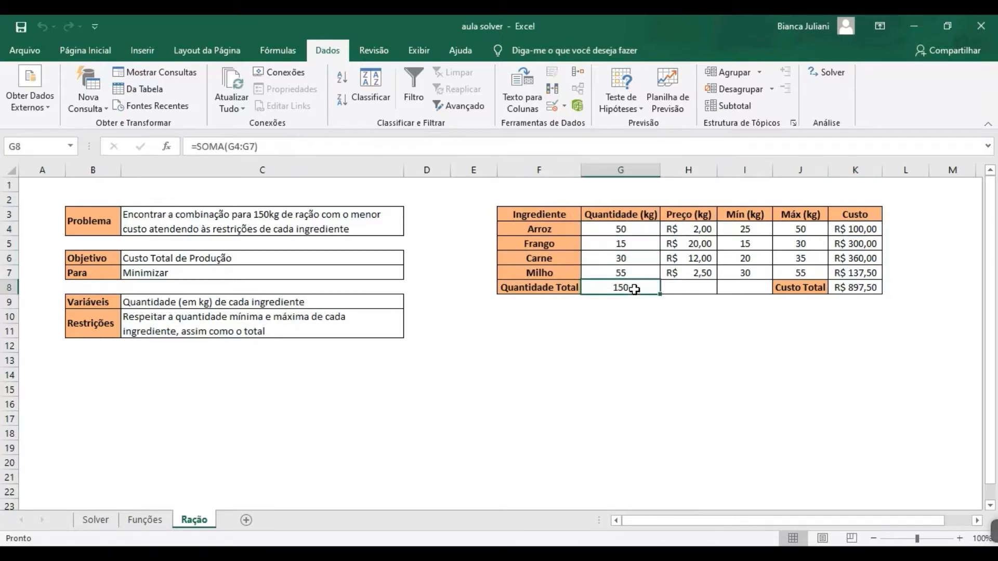
left_click(872, 288)
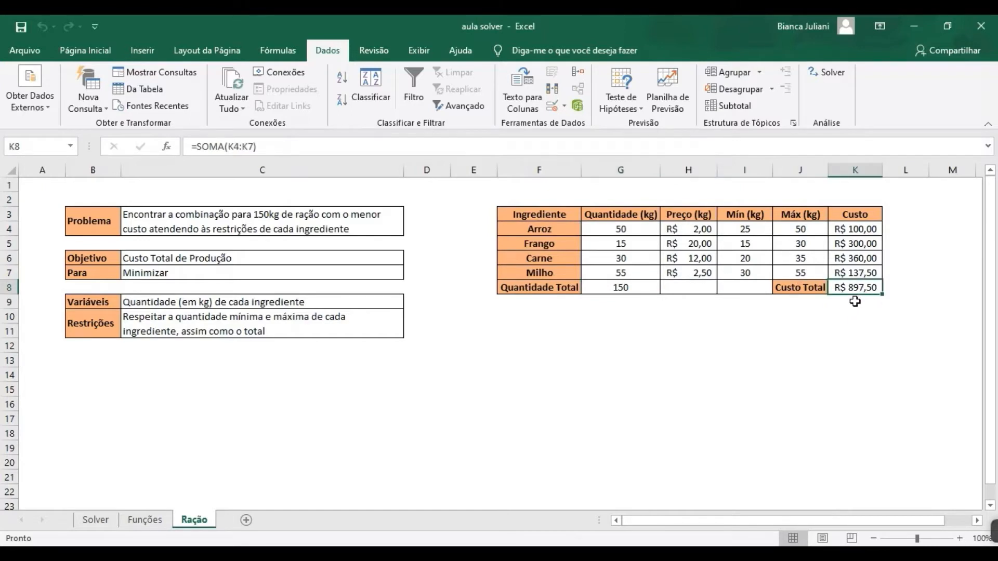